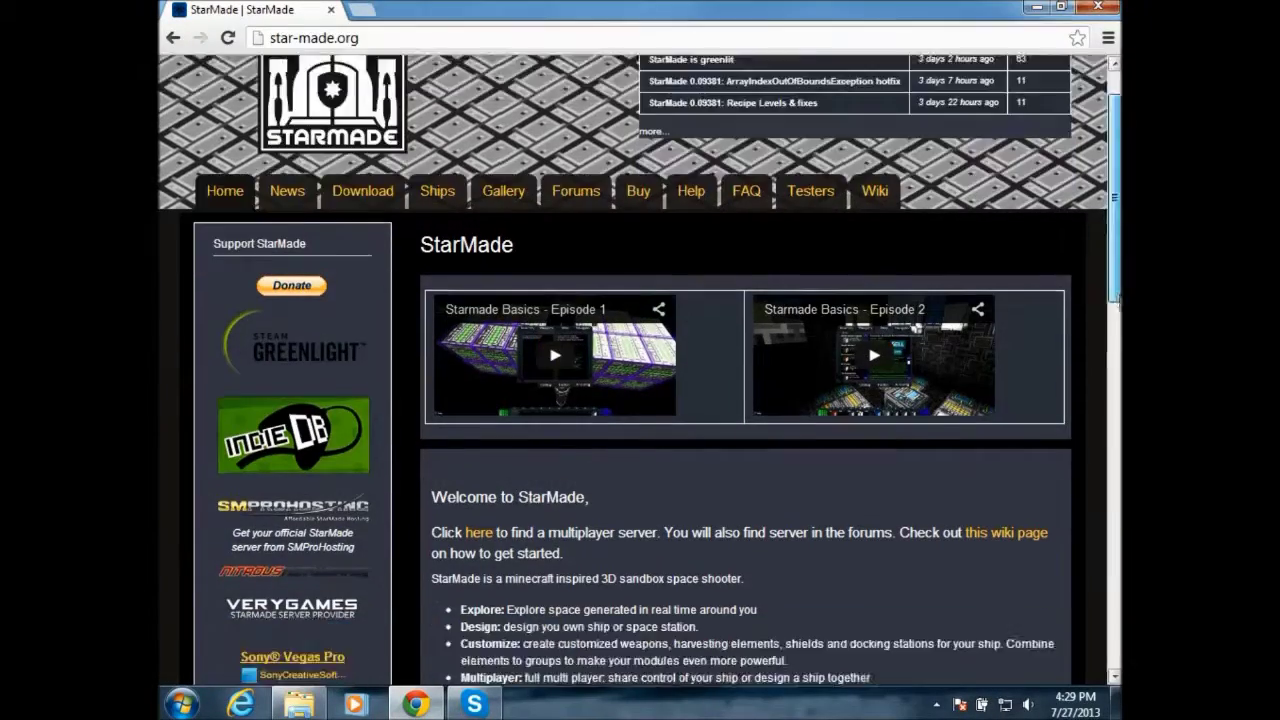
Step: Open the Download page of the StarMade website
scroll(1114, 300, "up", 8)
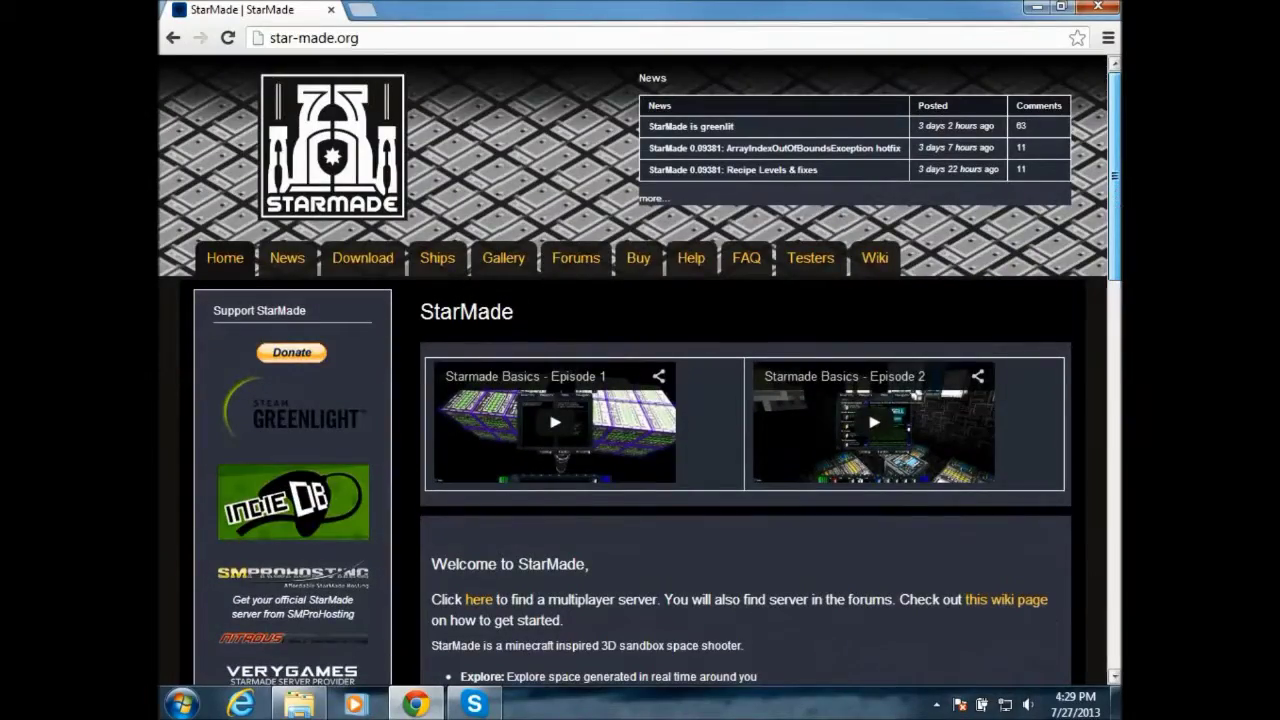
scroll(928, 232, "down", 2)
scroll(928, 232, "up", 2)
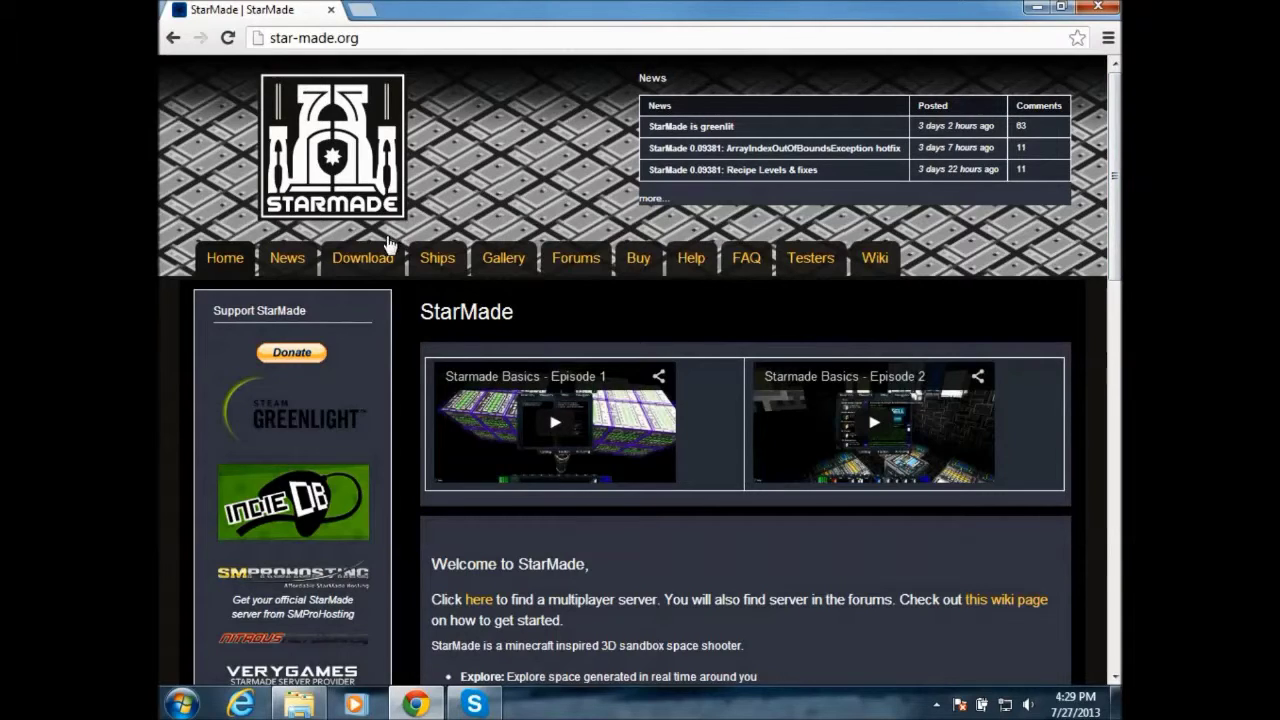
mouse_move(372, 33)
left_mouse_down()
mouse_move(290, 36)
mouse_move(362, 37)
left_mouse_up()
left_click(363, 257)
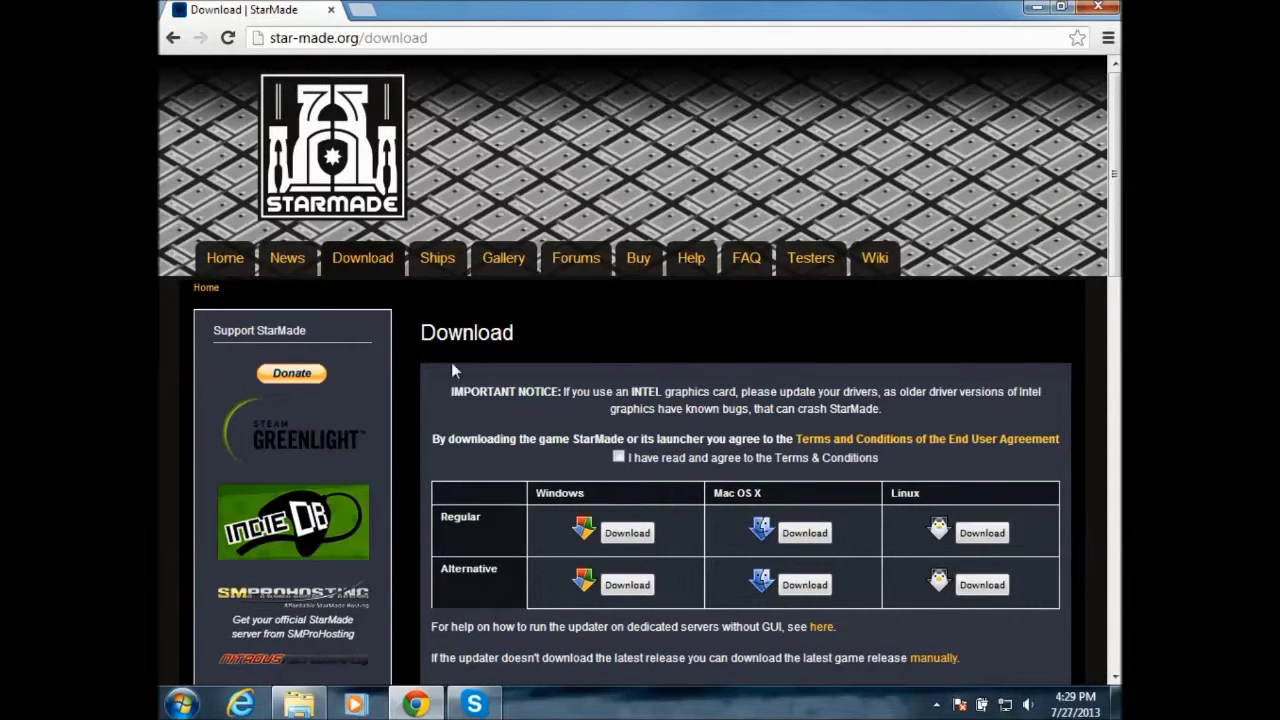
Step: Agree to the Terms & Conditions above the table of StarMade launcher downloads
scroll(570, 366, "down", 3)
scroll(570, 366, "up", 3)
scroll(652, 437, "down", 1)
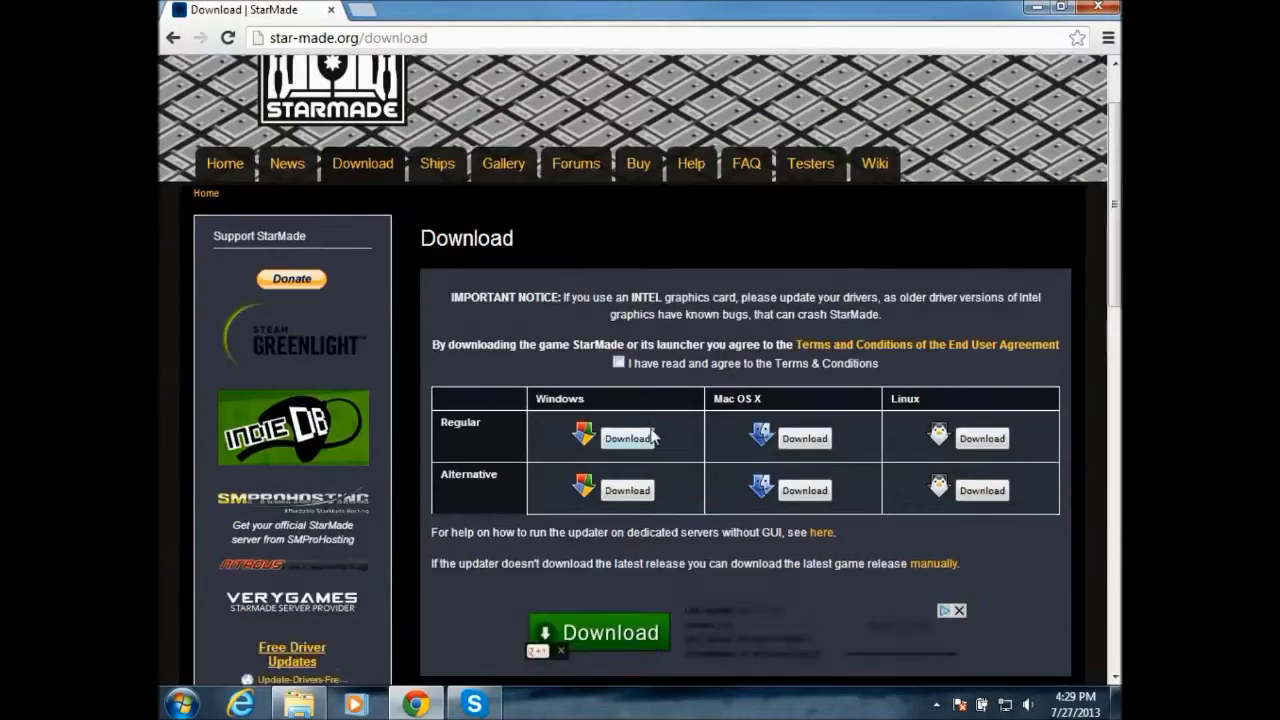
left_click(617, 364)
Step: Switch to Windows Explorer and open the StarMade folder inside Downloads
left_click(1037, 7)
left_click(310, 703)
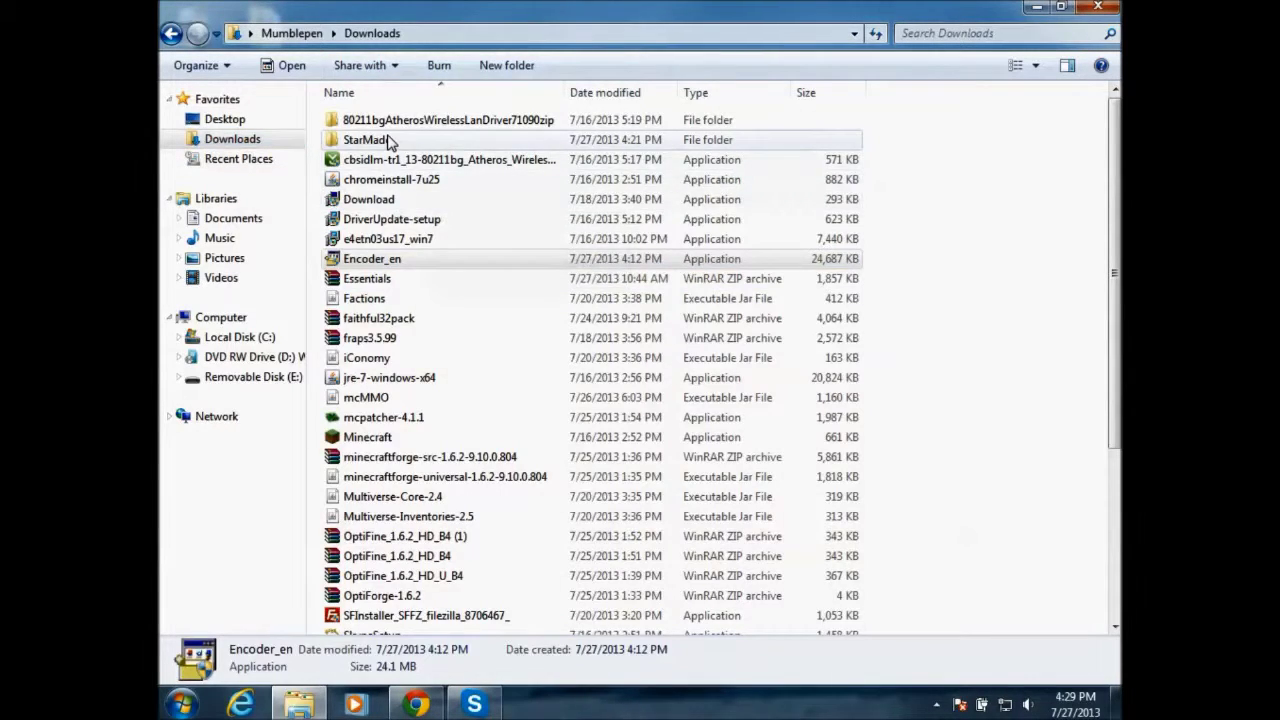
double_click(372, 139)
scroll(450, 322, "down", 2)
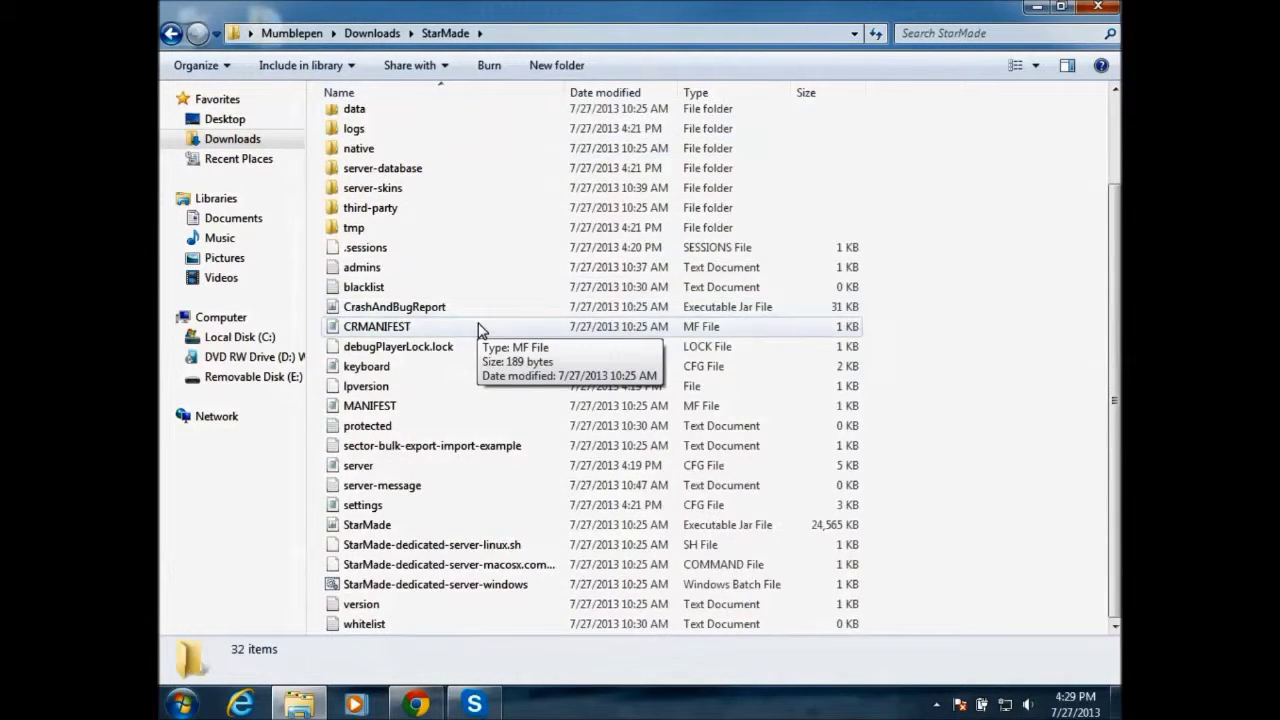
scroll(488, 290, "up", 2)
left_click(171, 33)
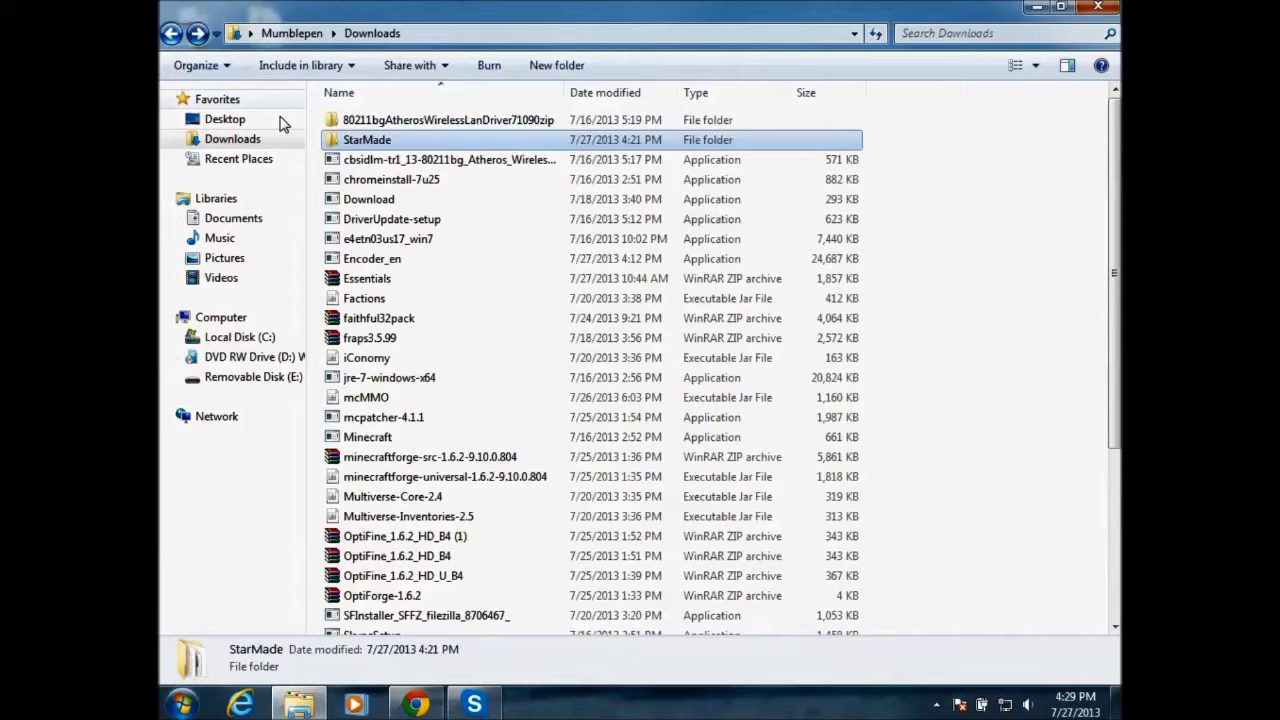
left_click(374, 132)
double_click(410, 141)
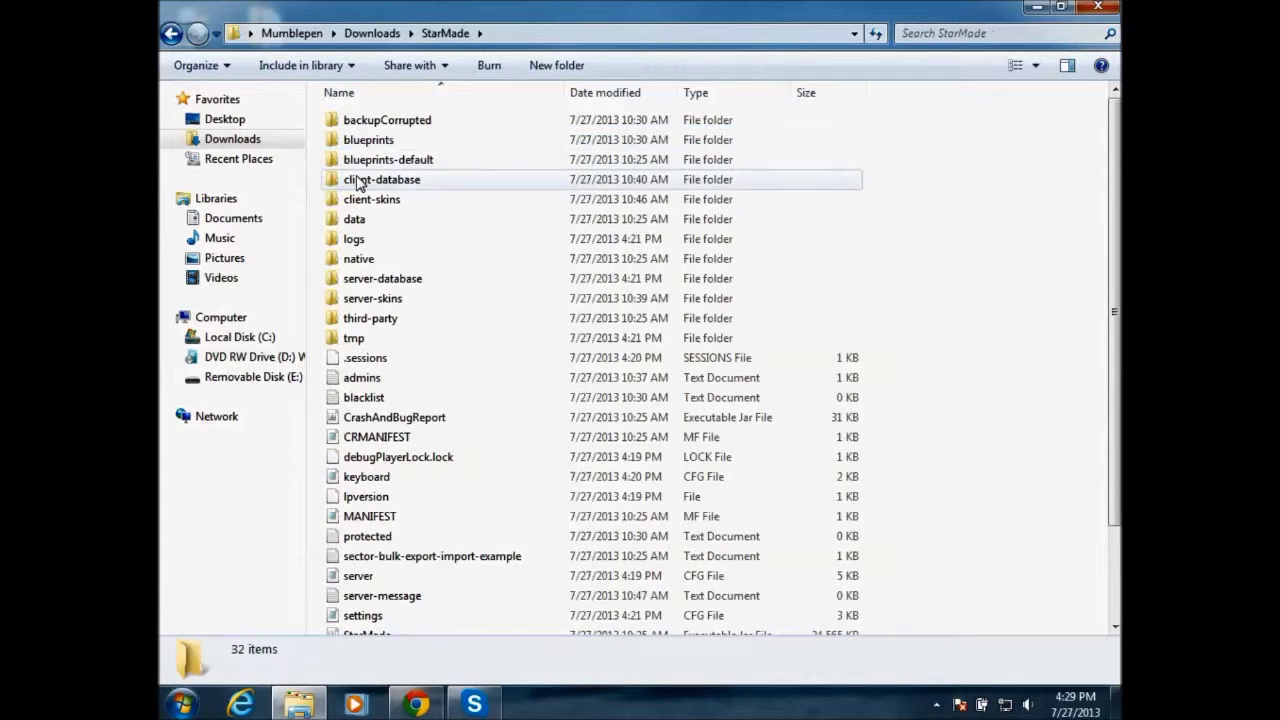
left_click(171, 33)
double_click(401, 145)
Step: Run the StarMade-dedicated-server-windows batch file from the StarMade folder, and close its console window
scroll(449, 363, "down", 2)
scroll(455, 428, "up", 2)
scroll(395, 330, "down", 2)
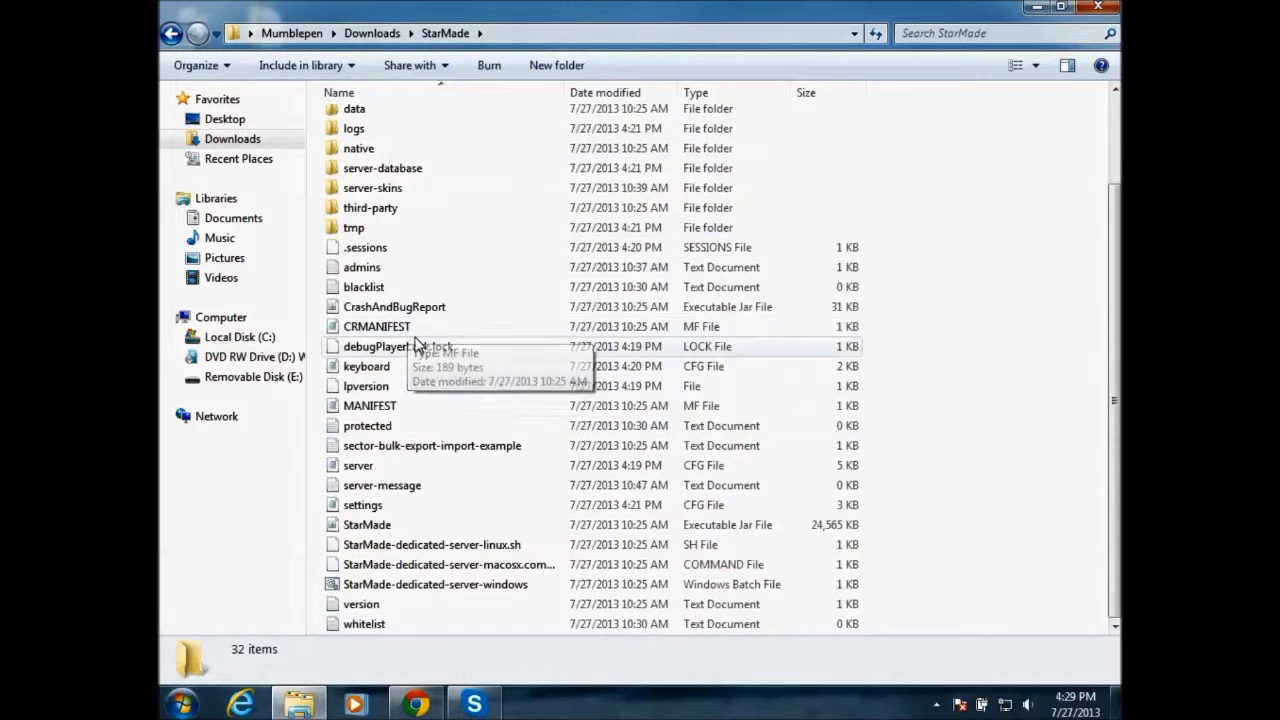
scroll(405, 450, "up", 2)
scroll(410, 510, "down", 2)
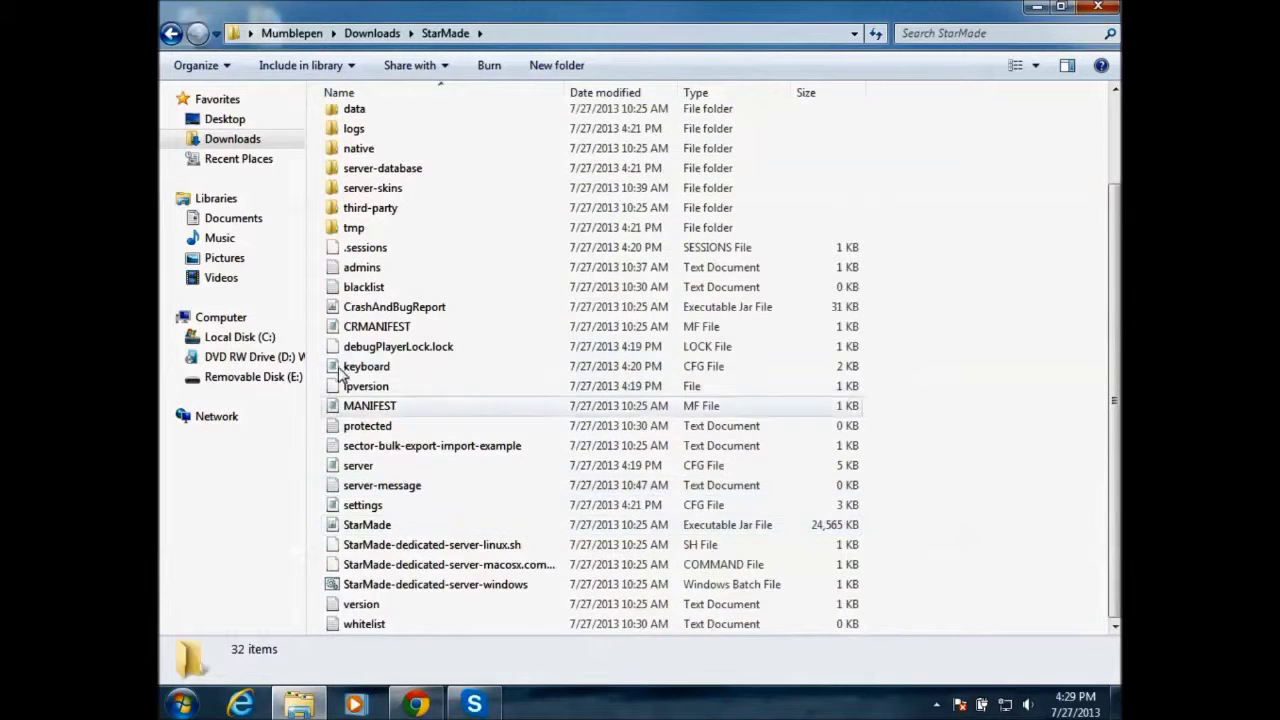
scroll(360, 380, "up", 1)
scroll(415, 410, "down", 1)
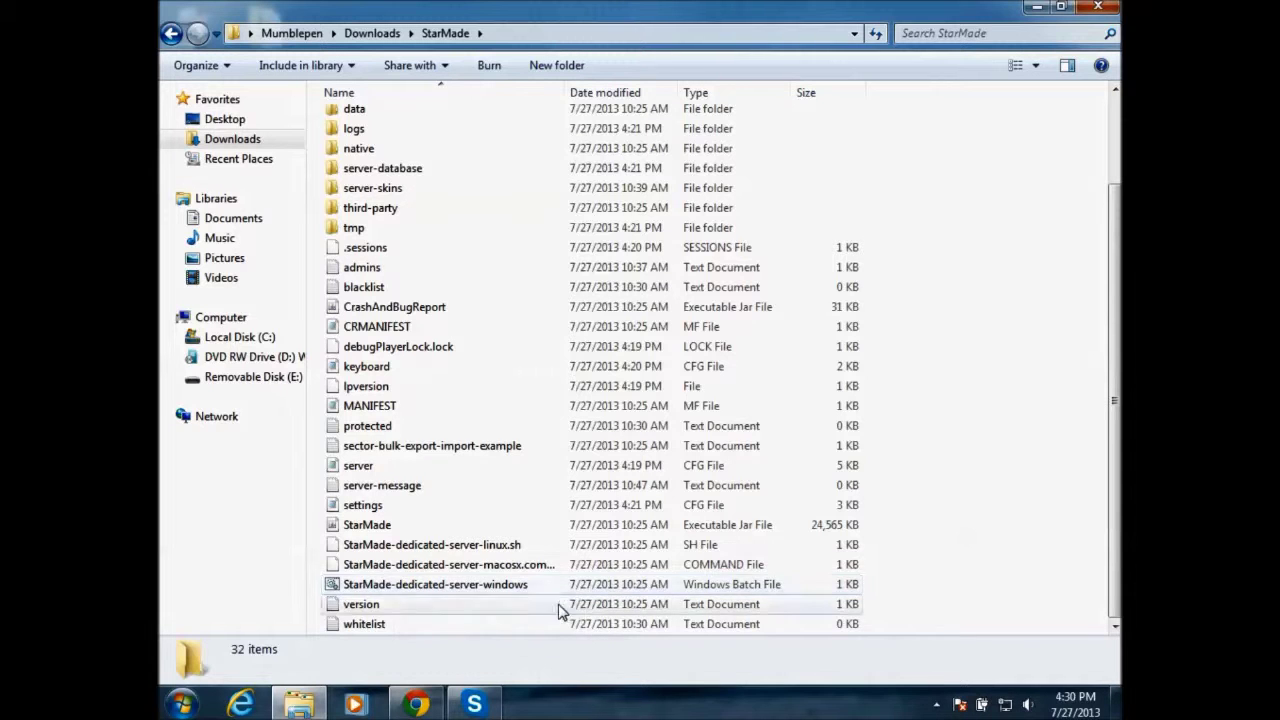
double_click(400, 588)
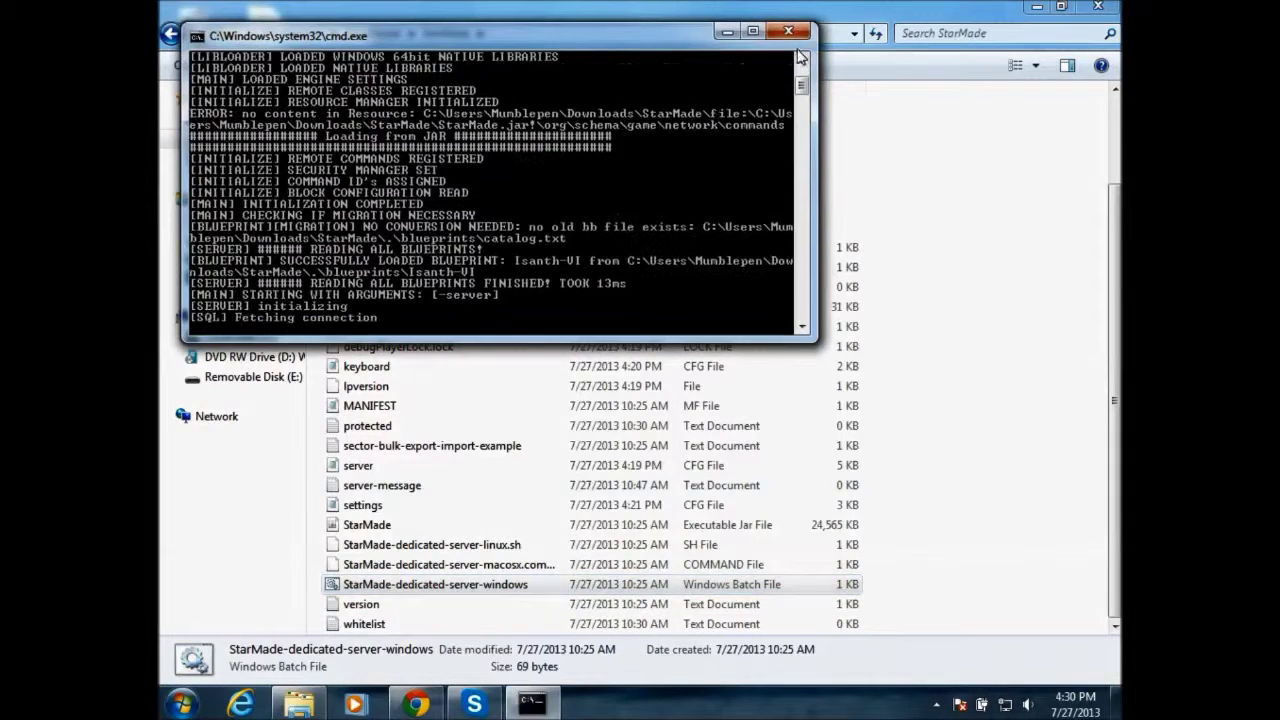
left_click(789, 33)
scroll(423, 488, "up", 1)
scroll(423, 486, "down", 1)
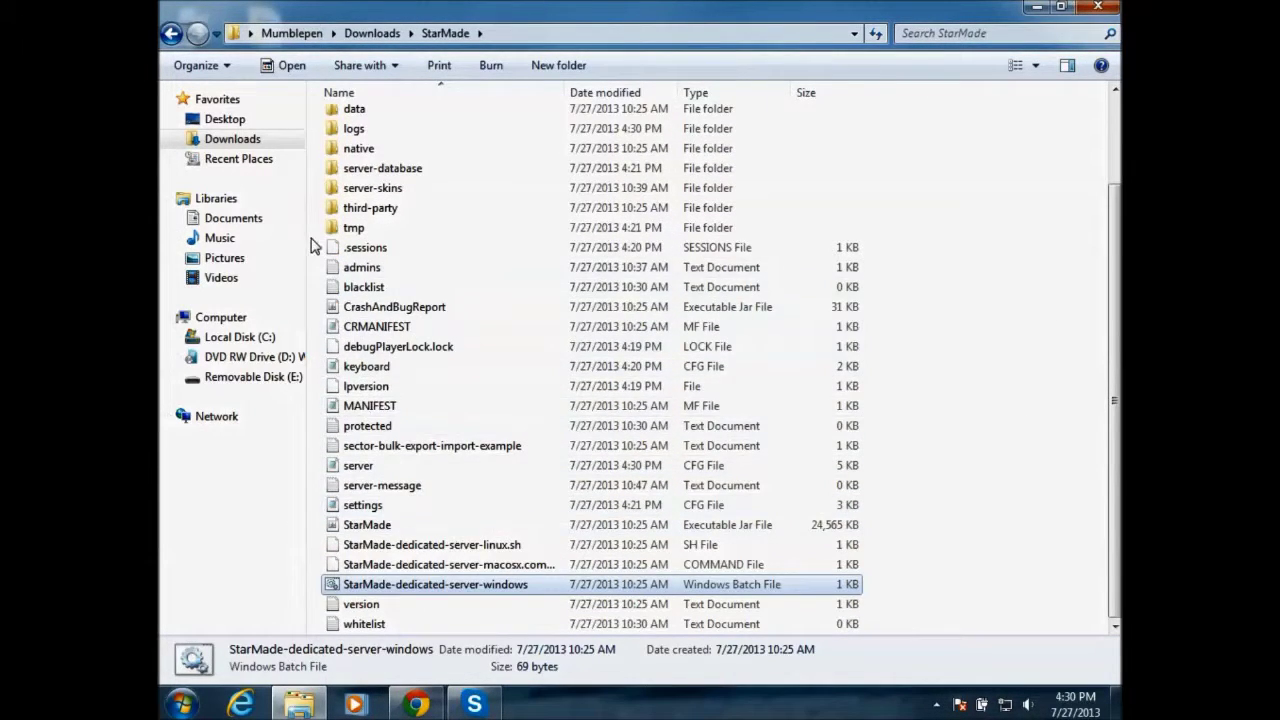
Step: Check which programs are offered for opening the server CFG file, leaving its file association alone
left_click_drag(314, 240, 318, 472)
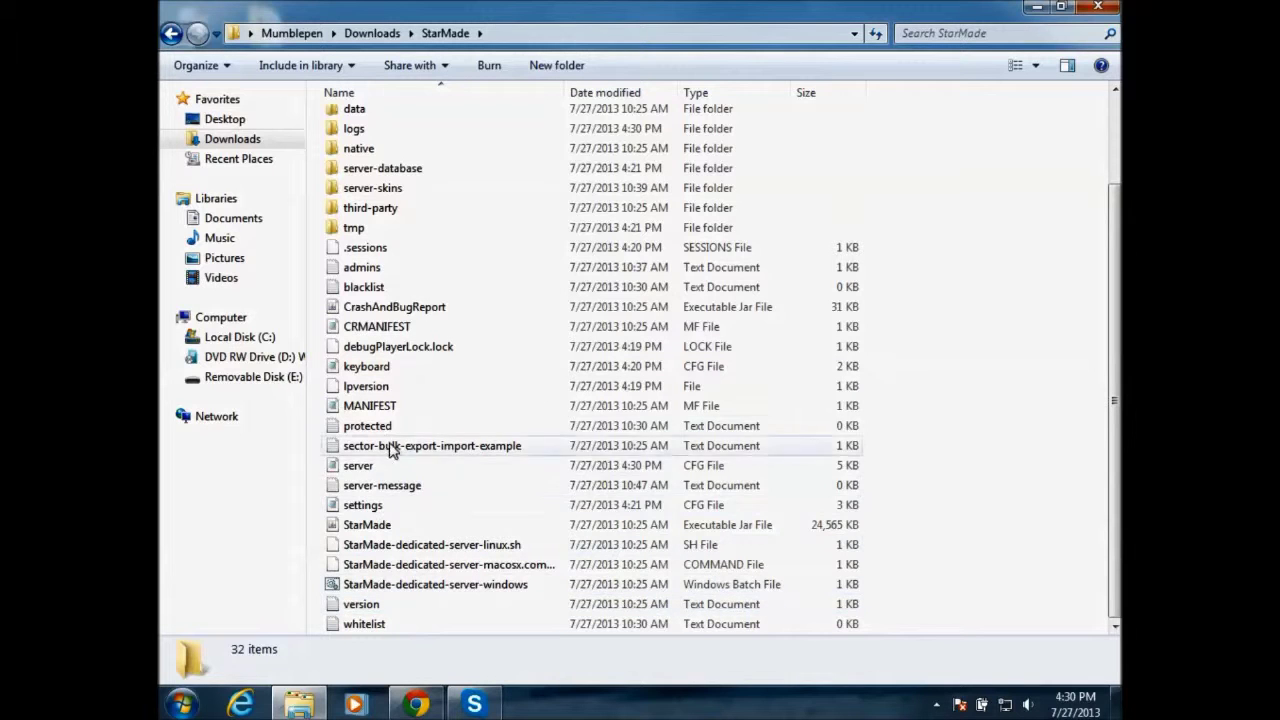
right_click(368, 470)
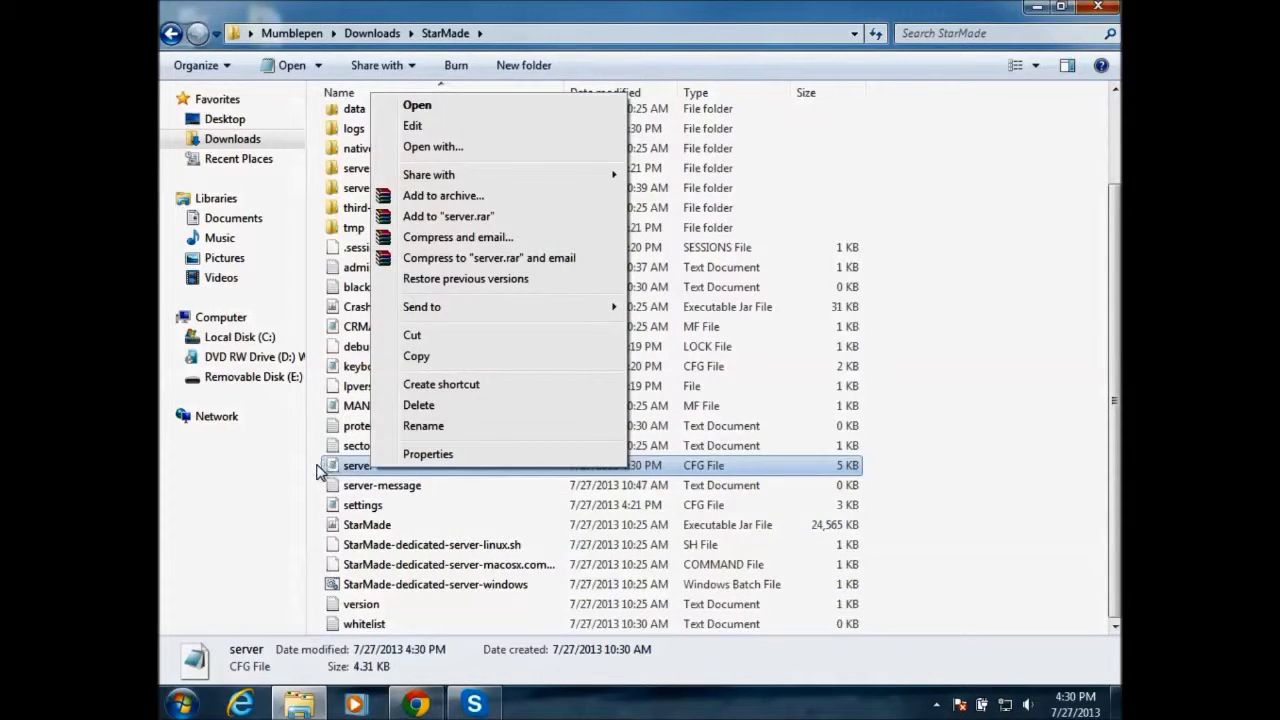
left_click(318, 470)
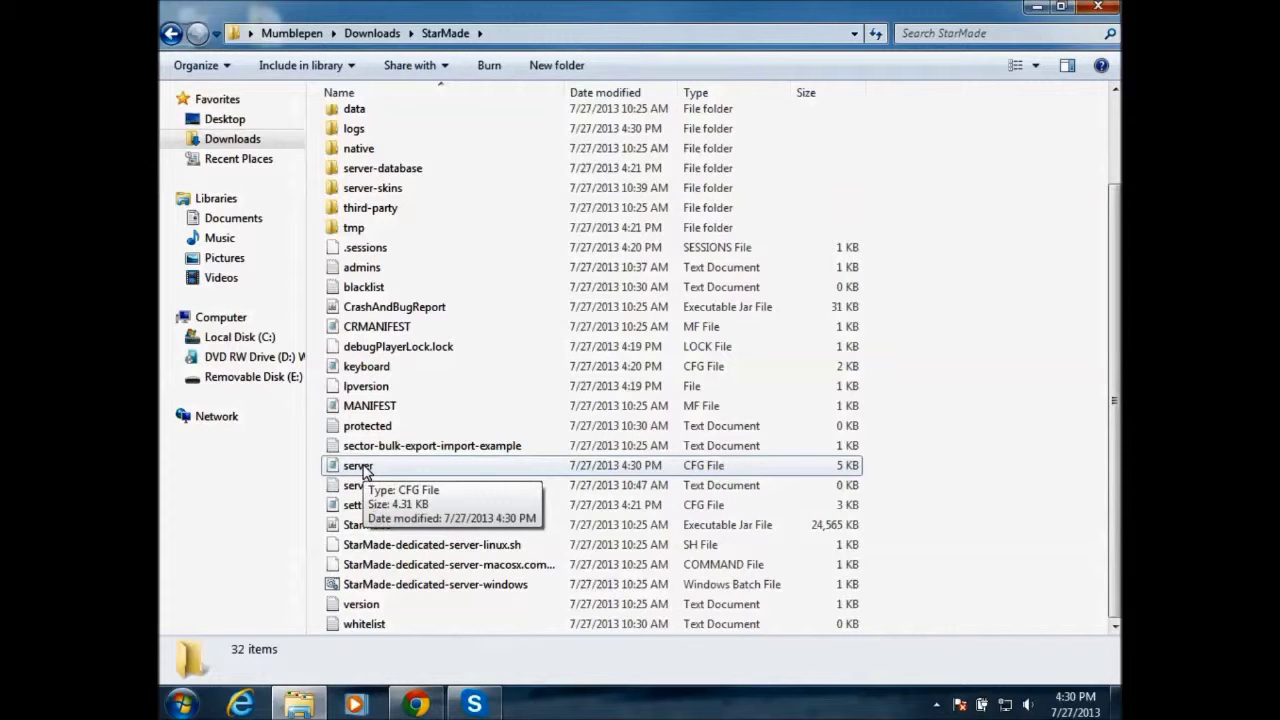
right_click(365, 470)
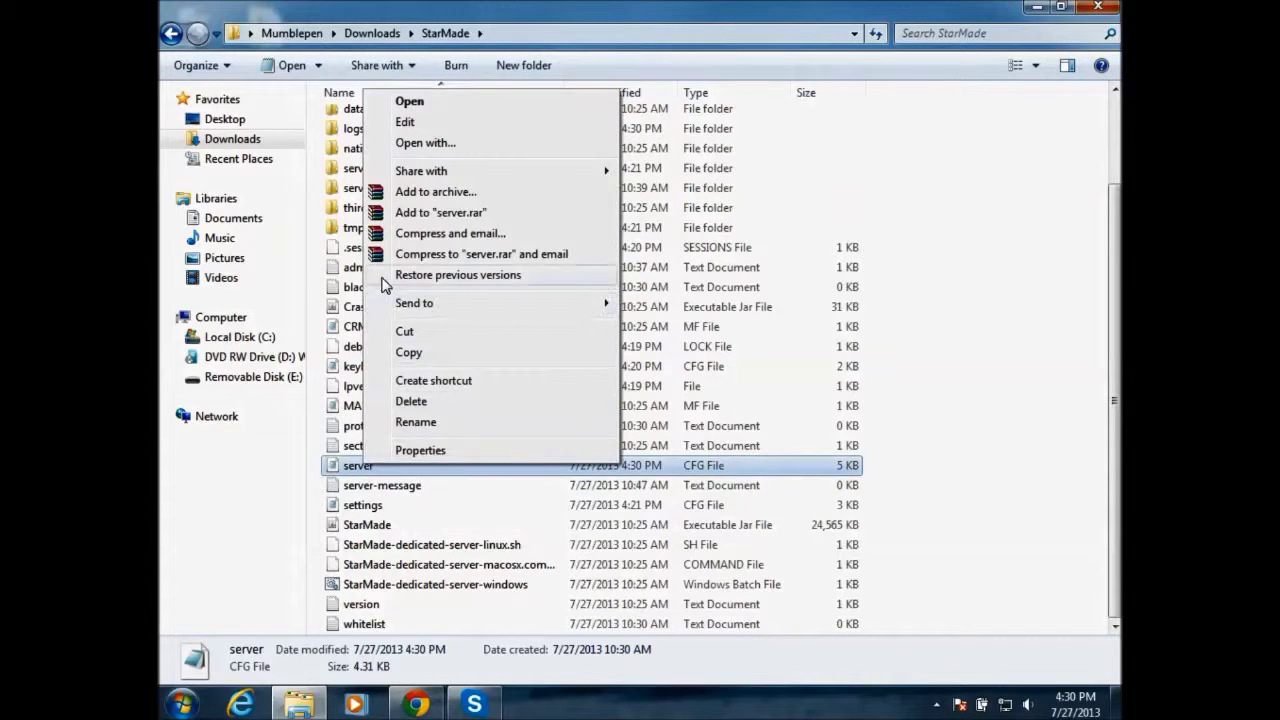
left_click(440, 143)
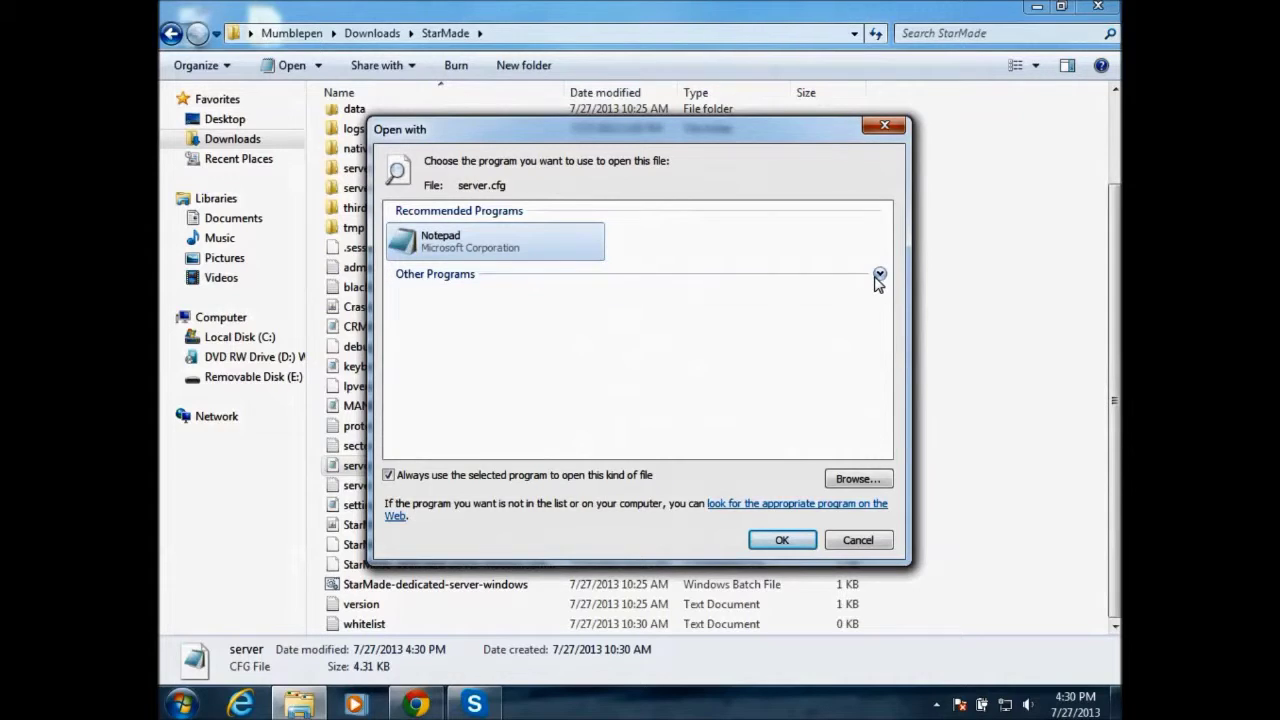
left_click(879, 274)
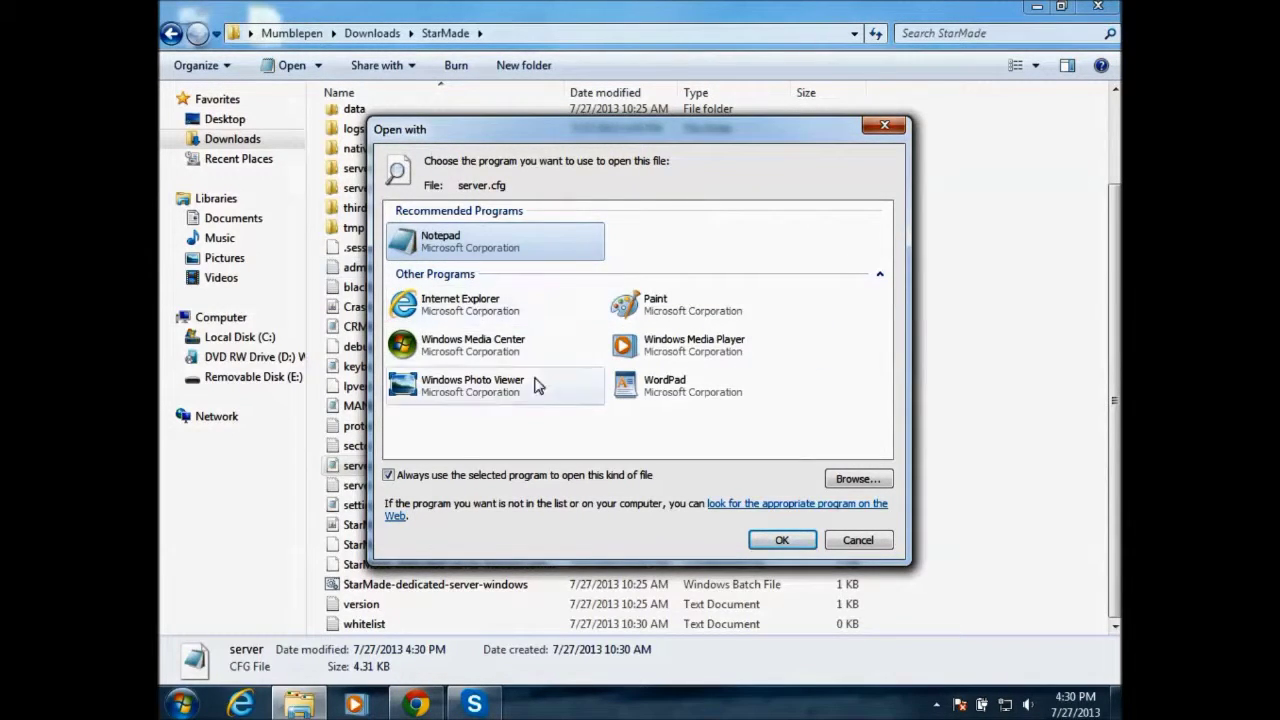
left_click(887, 126)
Step: Open the server CFG file in Notepad and highlight the IP address in the SERVER_LISTEN_IP line
double_click(354, 466)
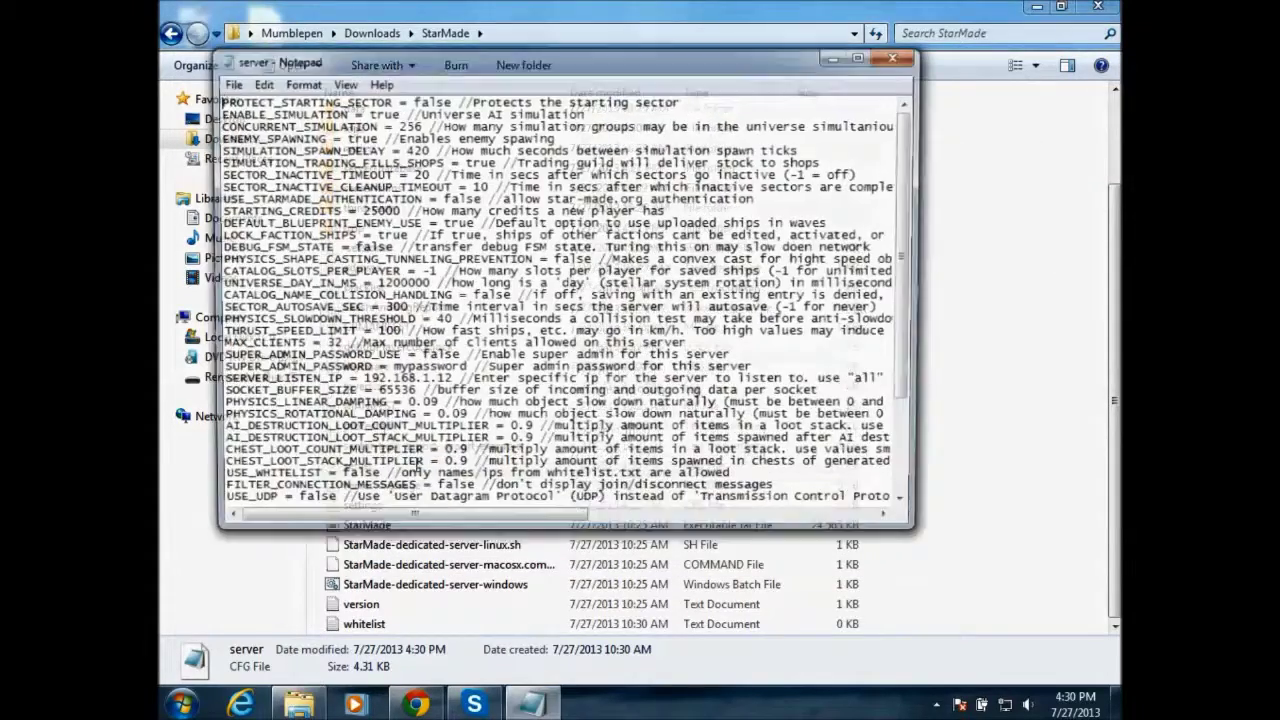
scroll(410, 445, "down", 3)
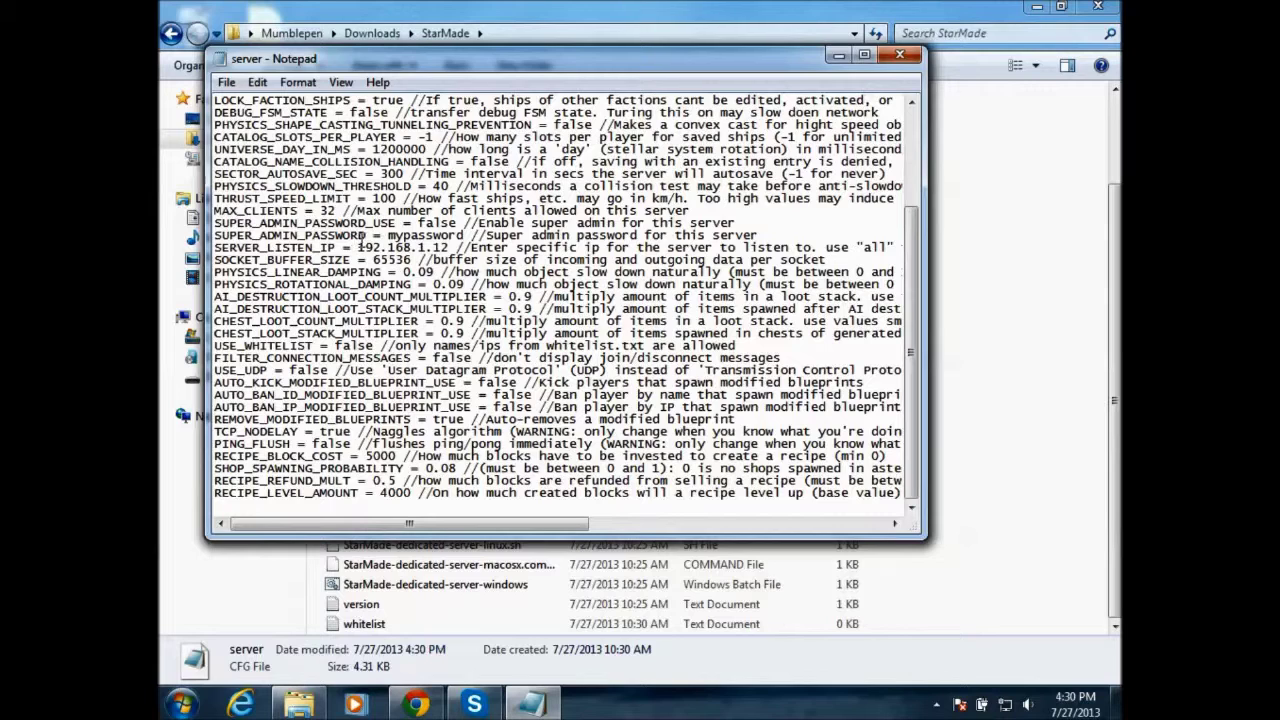
left_click_drag(360, 235, 400, 247)
left_click(435, 247)
left_click_drag(450, 247, 362, 247)
Step: Open a Command Prompt and run ipconfig to look up the computer's IPv4 address and default gateway
left_click(181, 705)
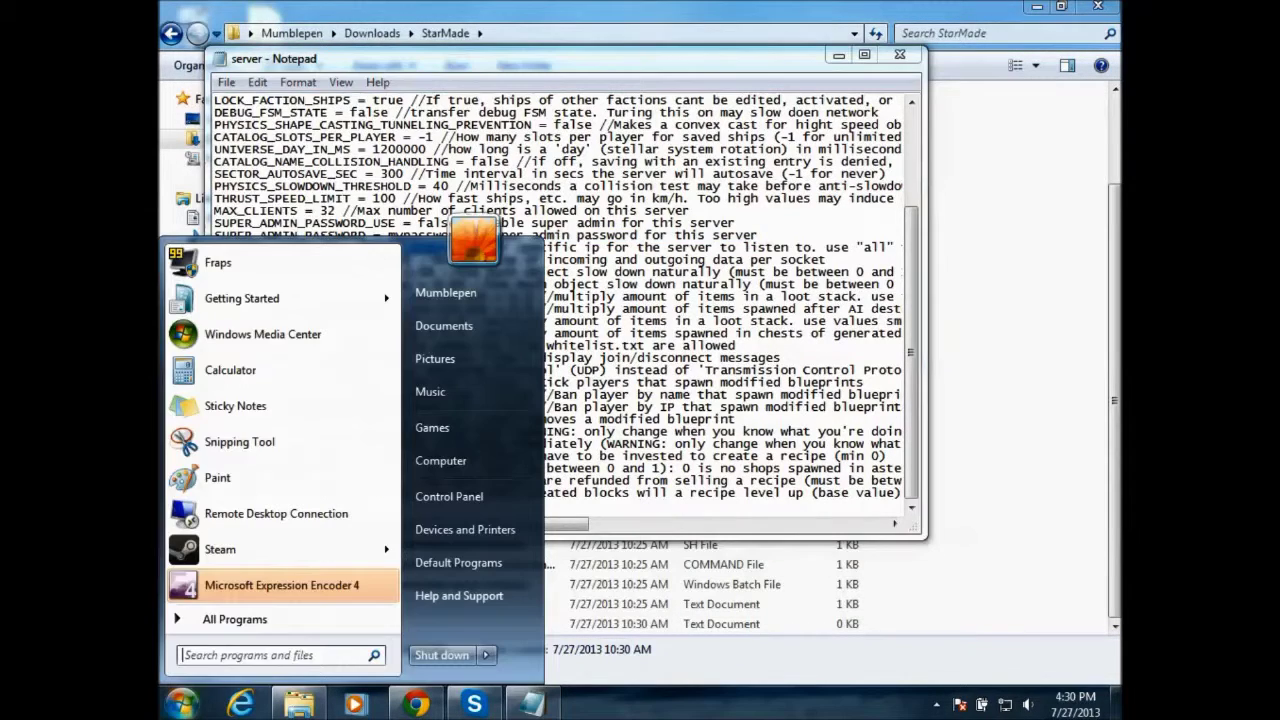
left_click(229, 657)
type("cmd")
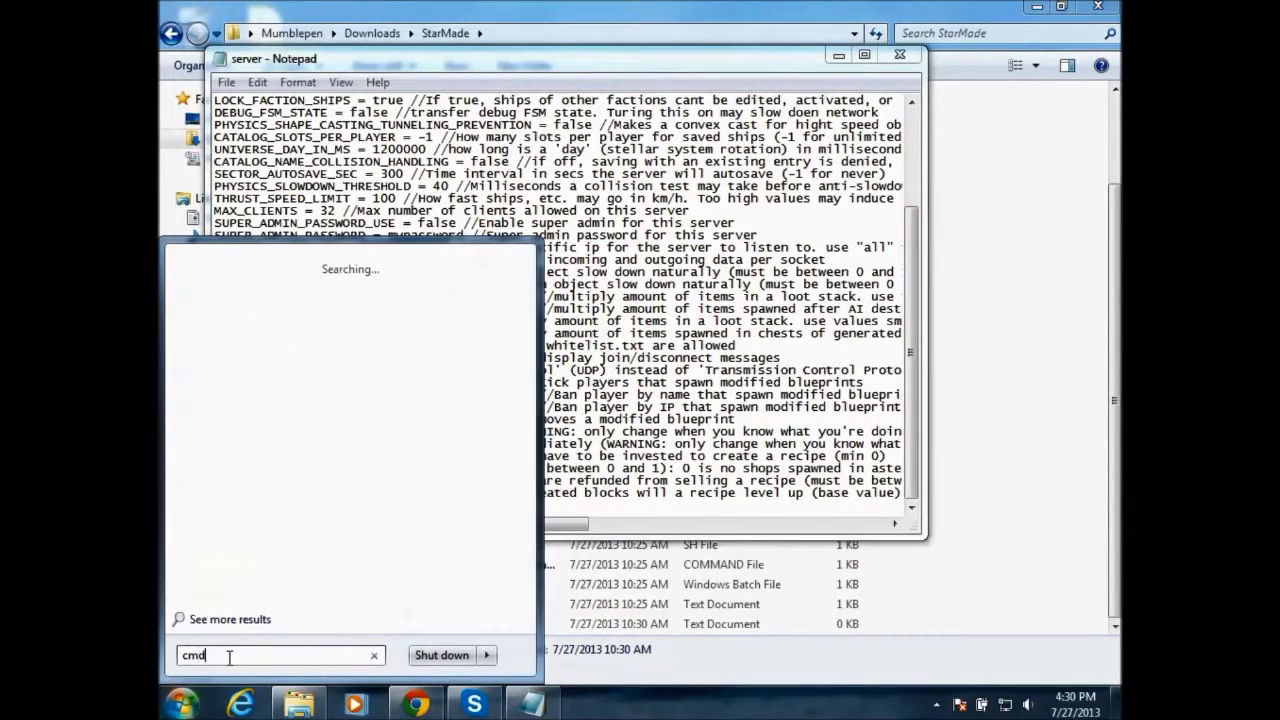
key("Return")
type("i")
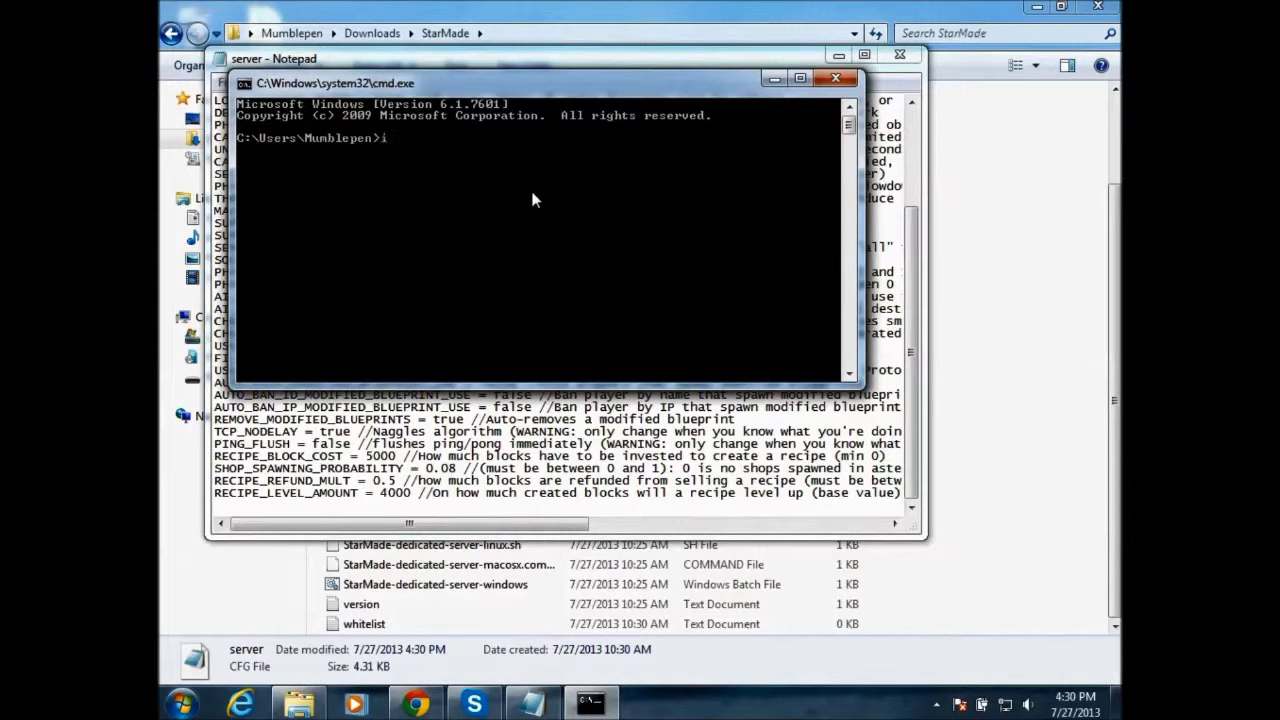
type("pconfig")
key("Return")
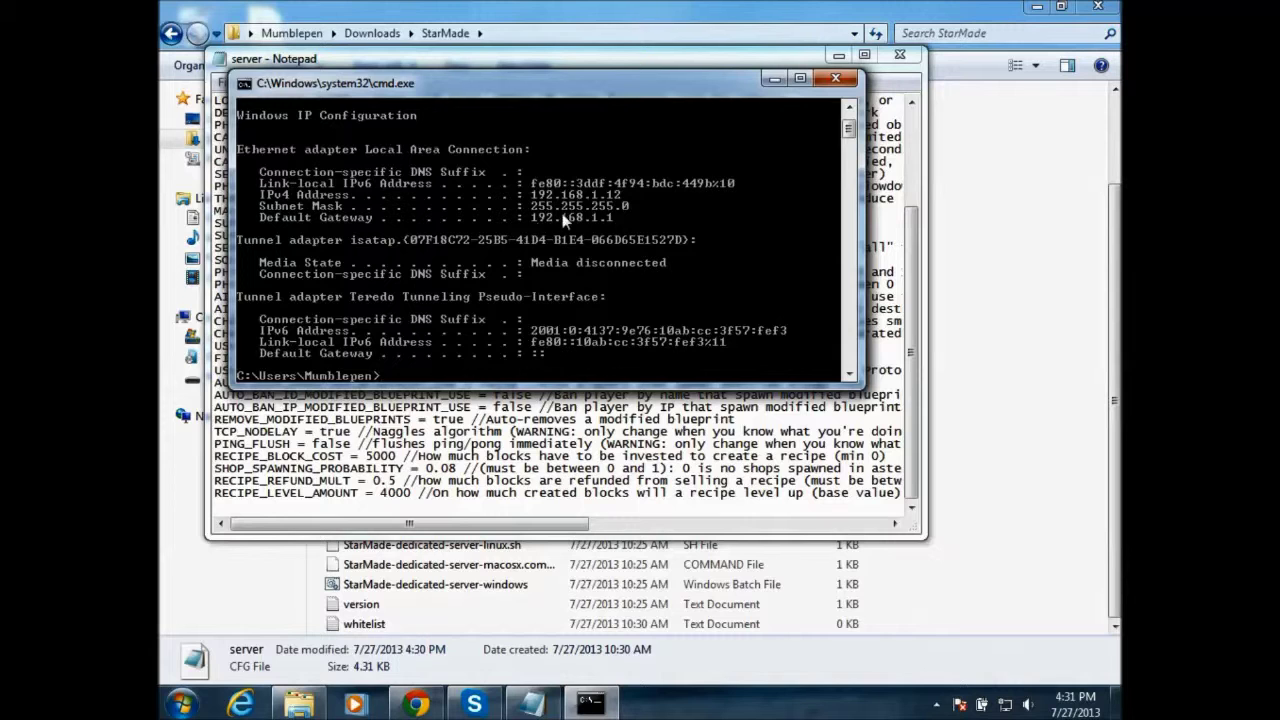
Step: Switch to Chrome and load the router address 192.168.1.1 in a new tab
left_click(416, 704)
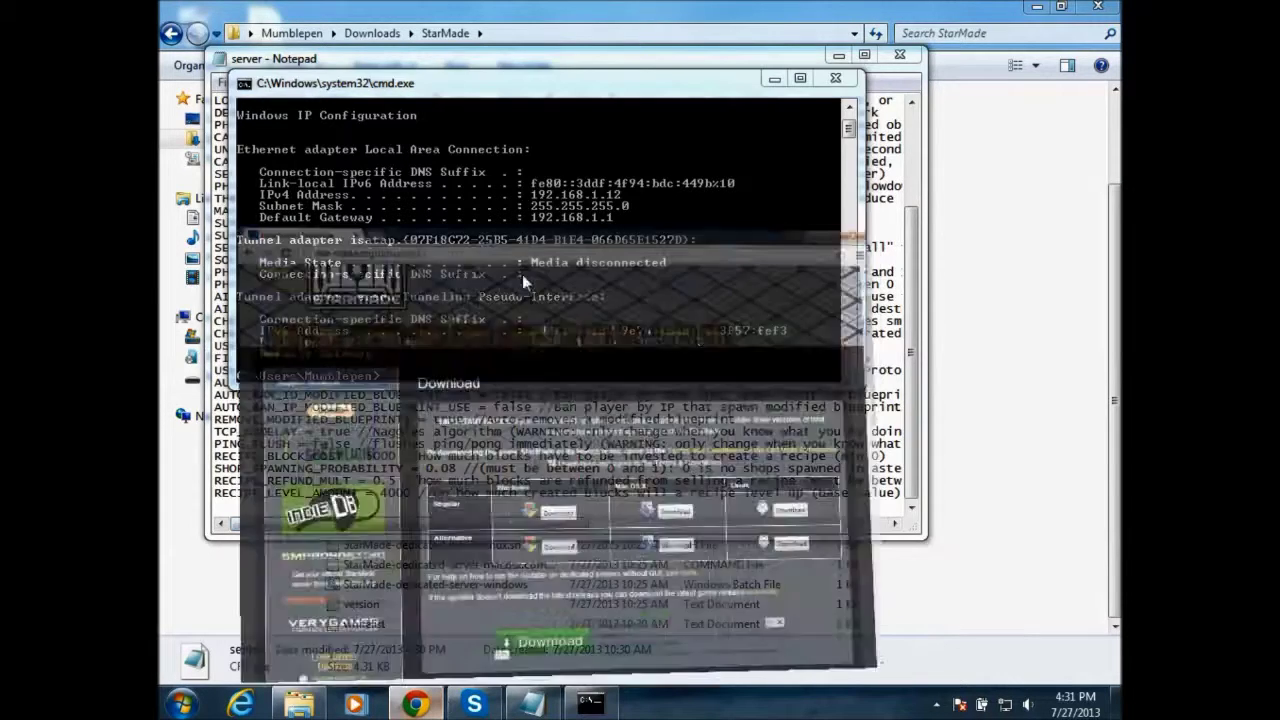
left_click(365, 11)
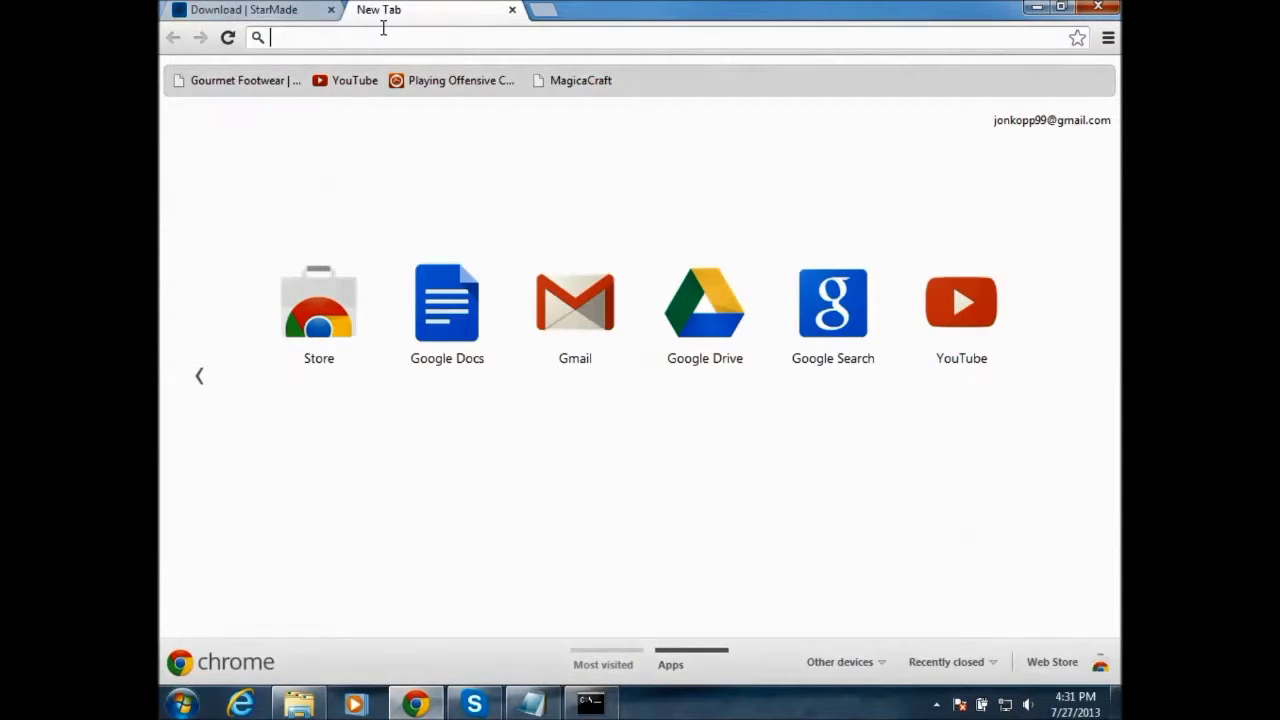
type("192.1")
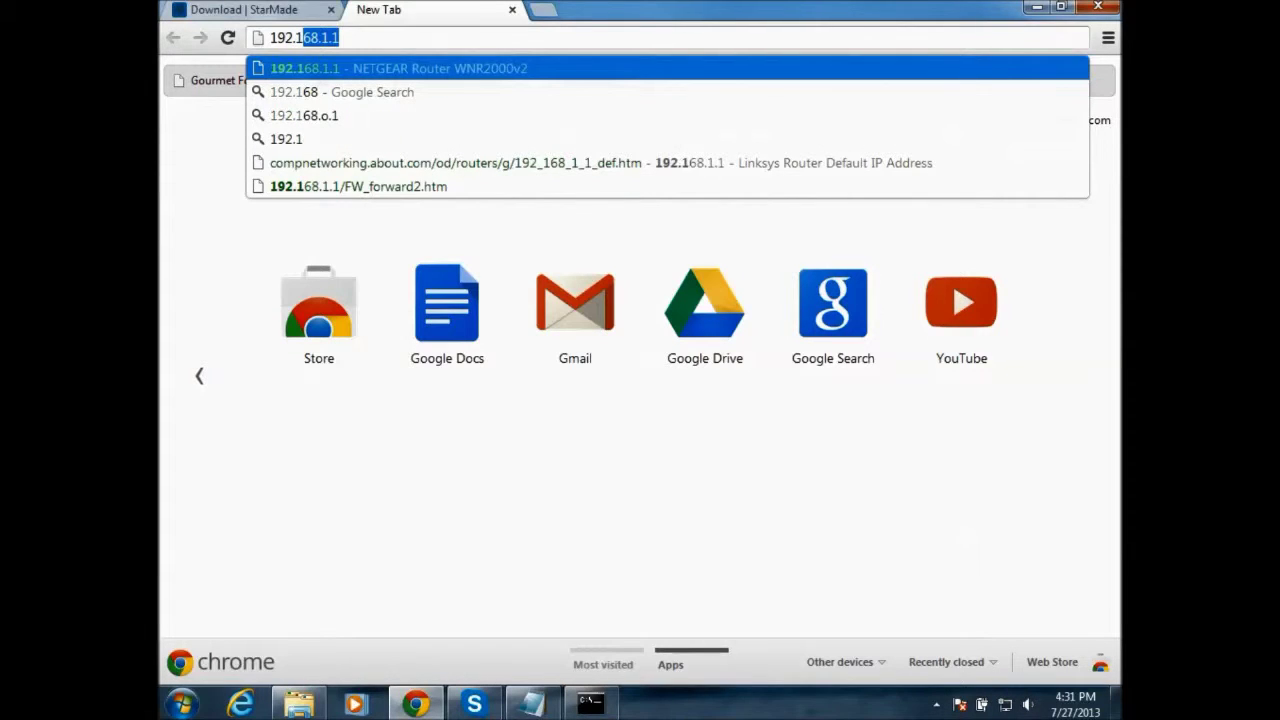
type("68.1.1")
key("Return")
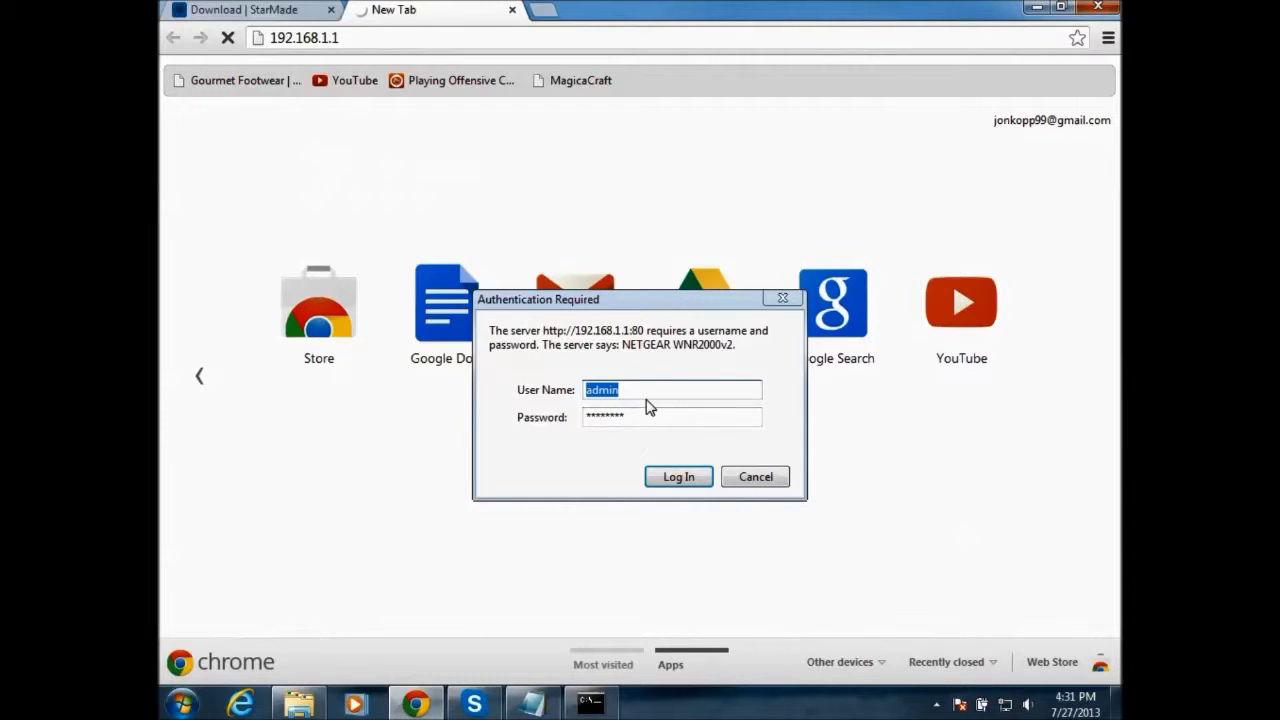
Step: Log in to the NETGEAR router with the prefilled user name and password
left_click(634, 388)
left_click(646, 417)
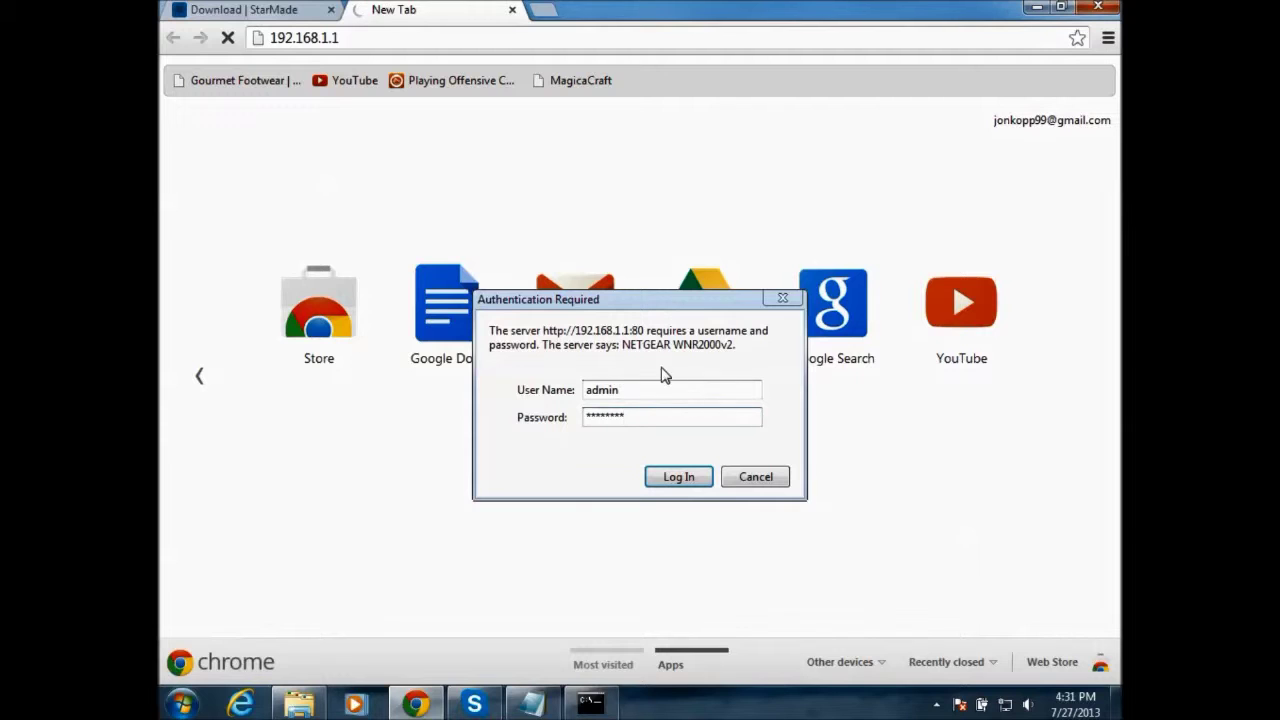
double_click(662, 389)
left_click(657, 417)
left_click(680, 472)
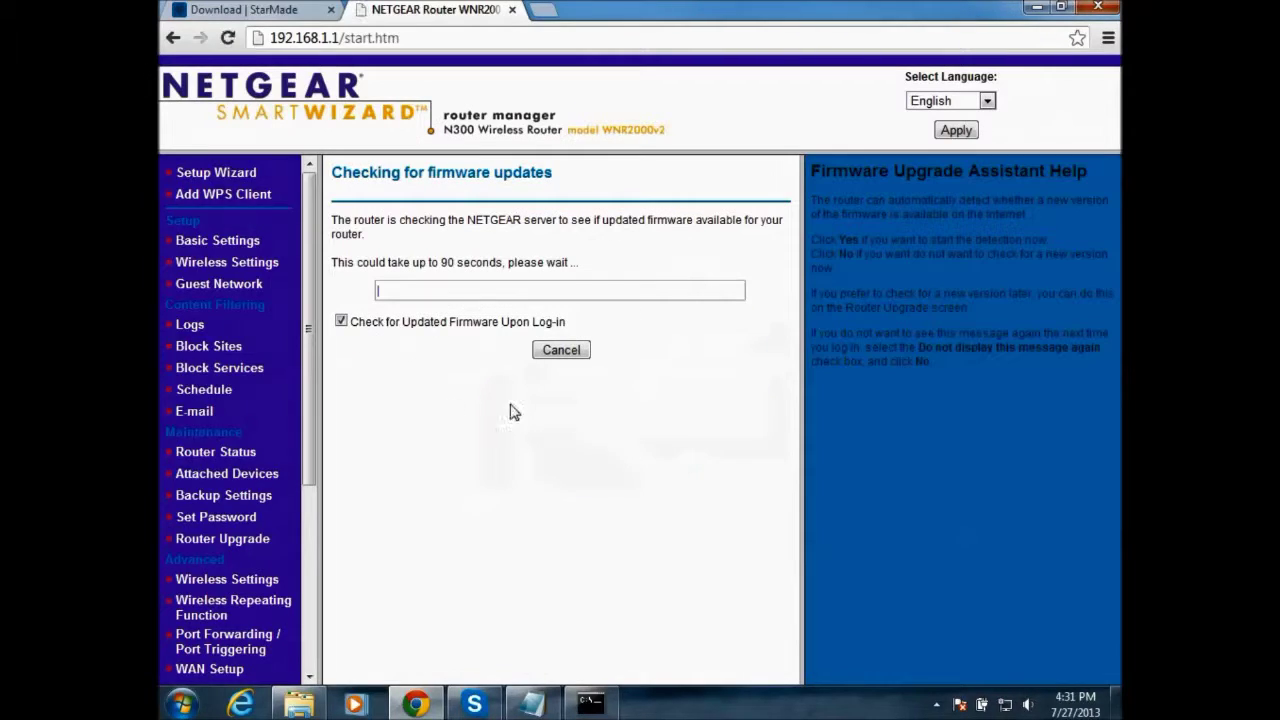
Step: Open the router's Port Forwarding / Port Triggering settings and start adding a custom service
scroll(280, 449, "down", 3)
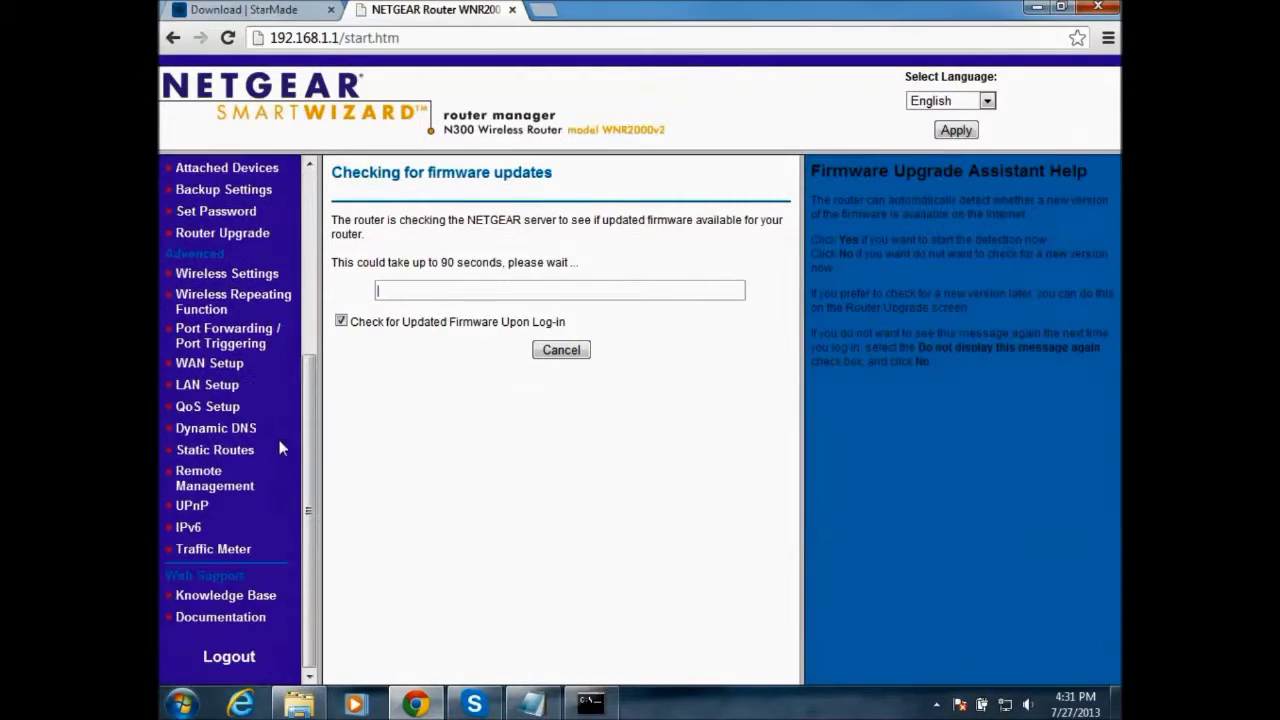
left_click(243, 347)
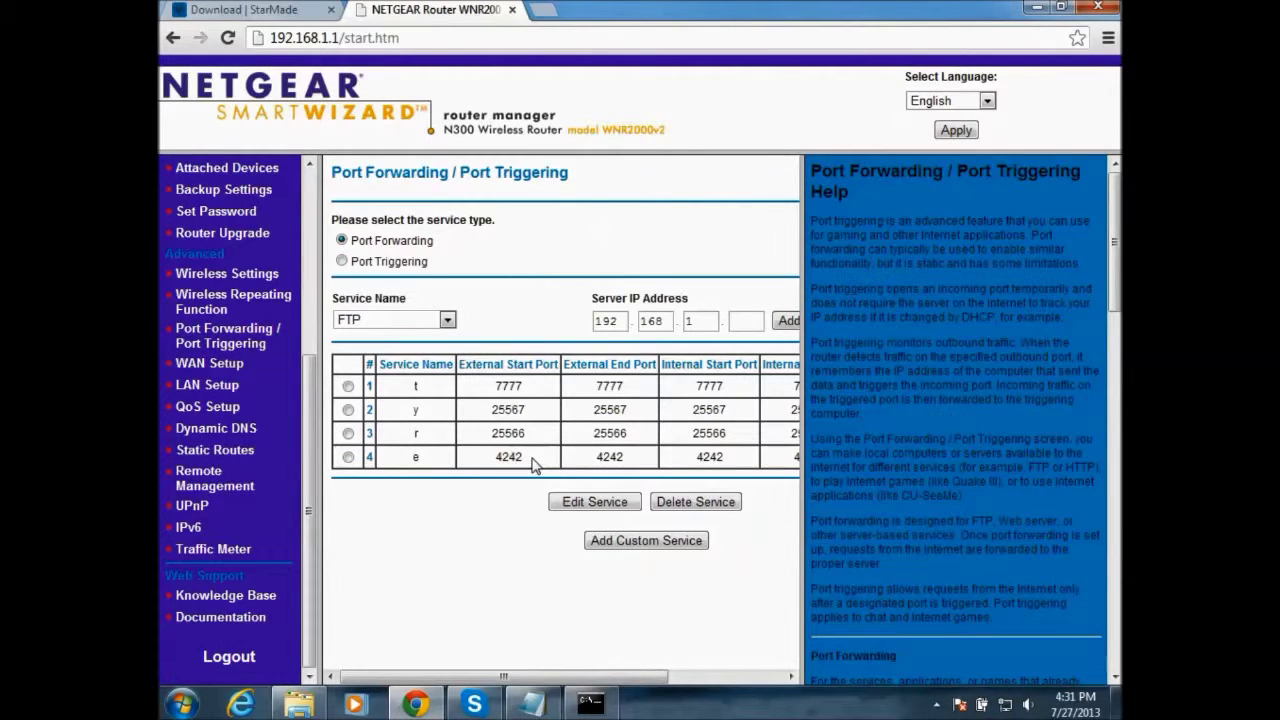
left_click(629, 541)
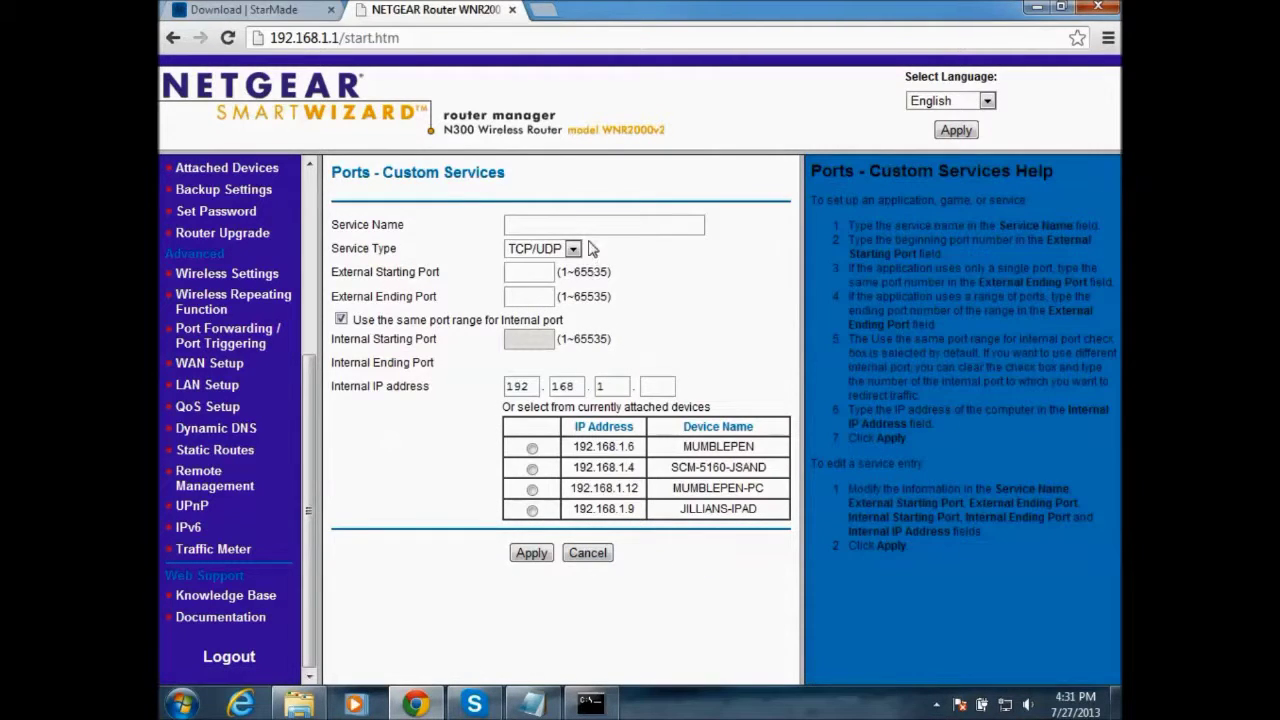
Step: Fill in a TCP/UDP custom service named g with external ports 4242 for the attached device 192.168.1.12, and cancel it
left_click(589, 226)
type("g")
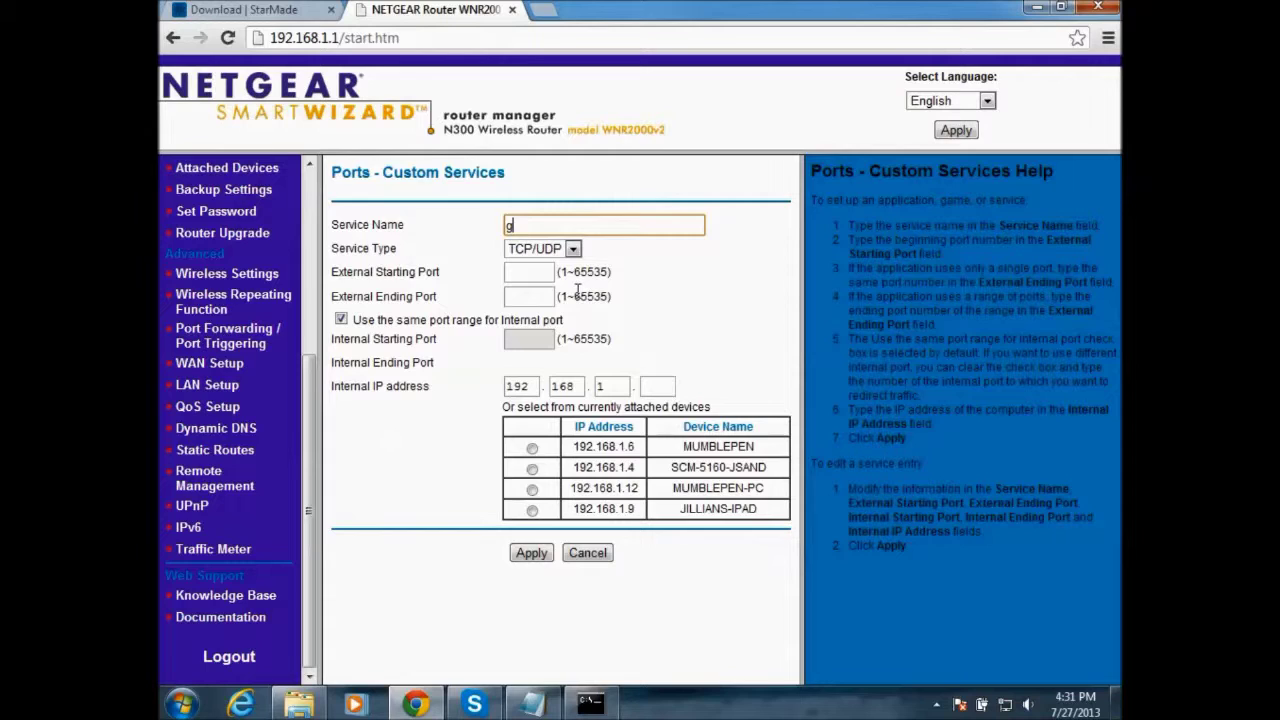
left_click(527, 250)
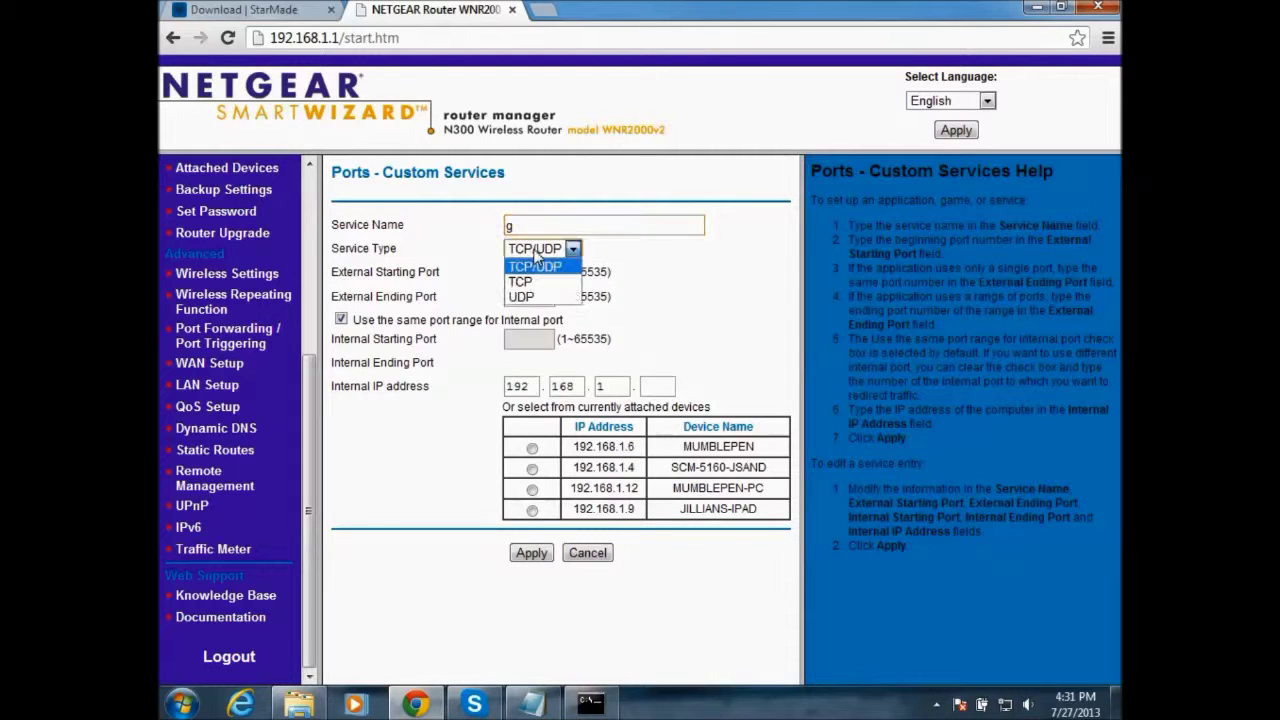
left_click(572, 249)
left_click(538, 283)
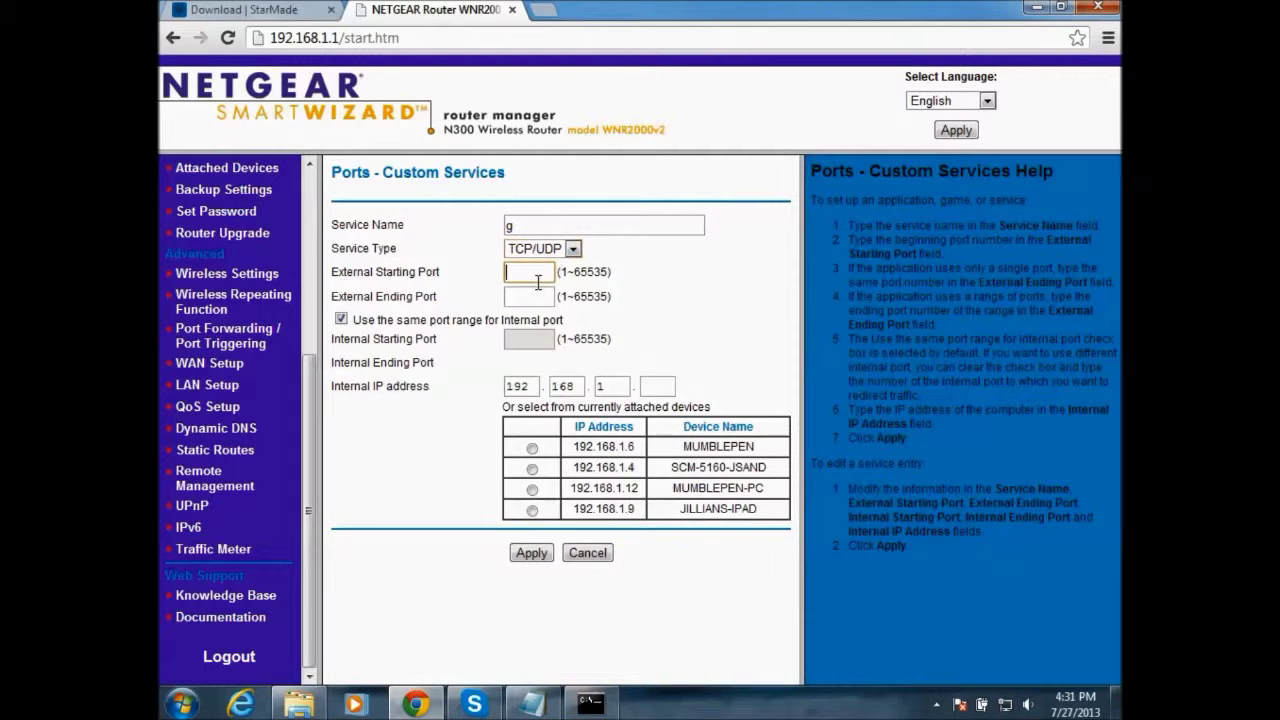
type("4242")
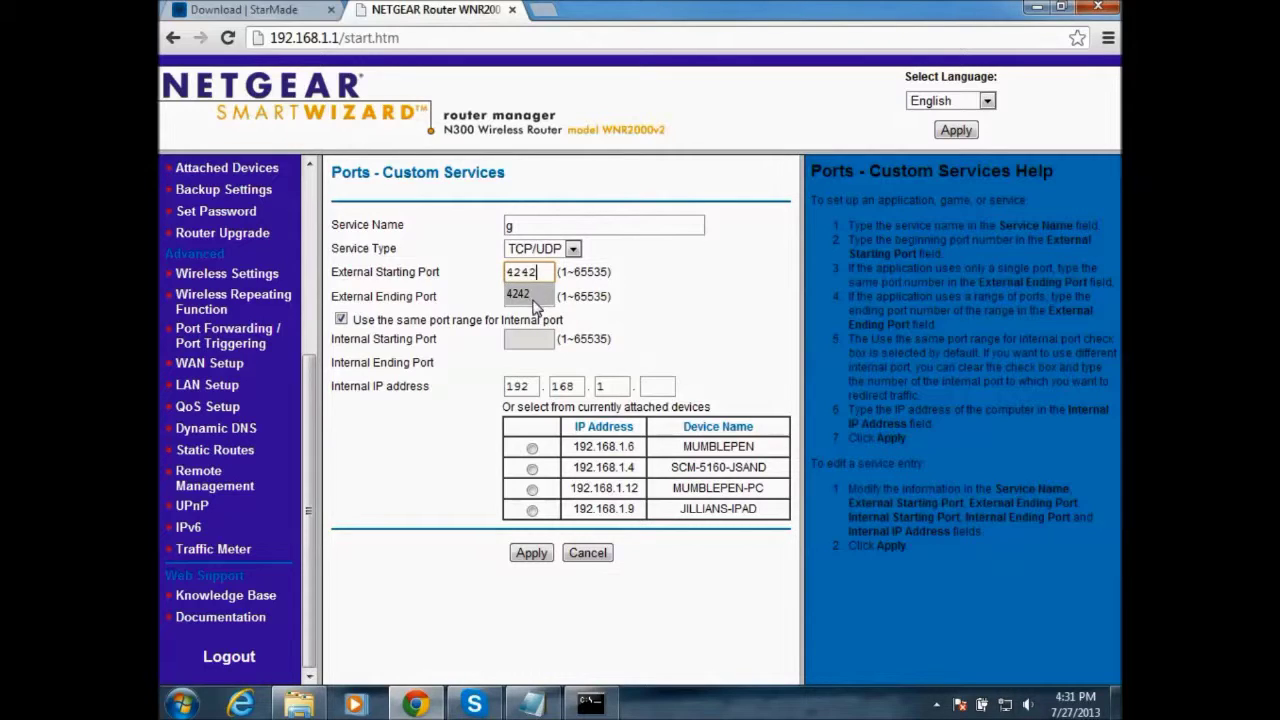
left_click(537, 297)
type("42")
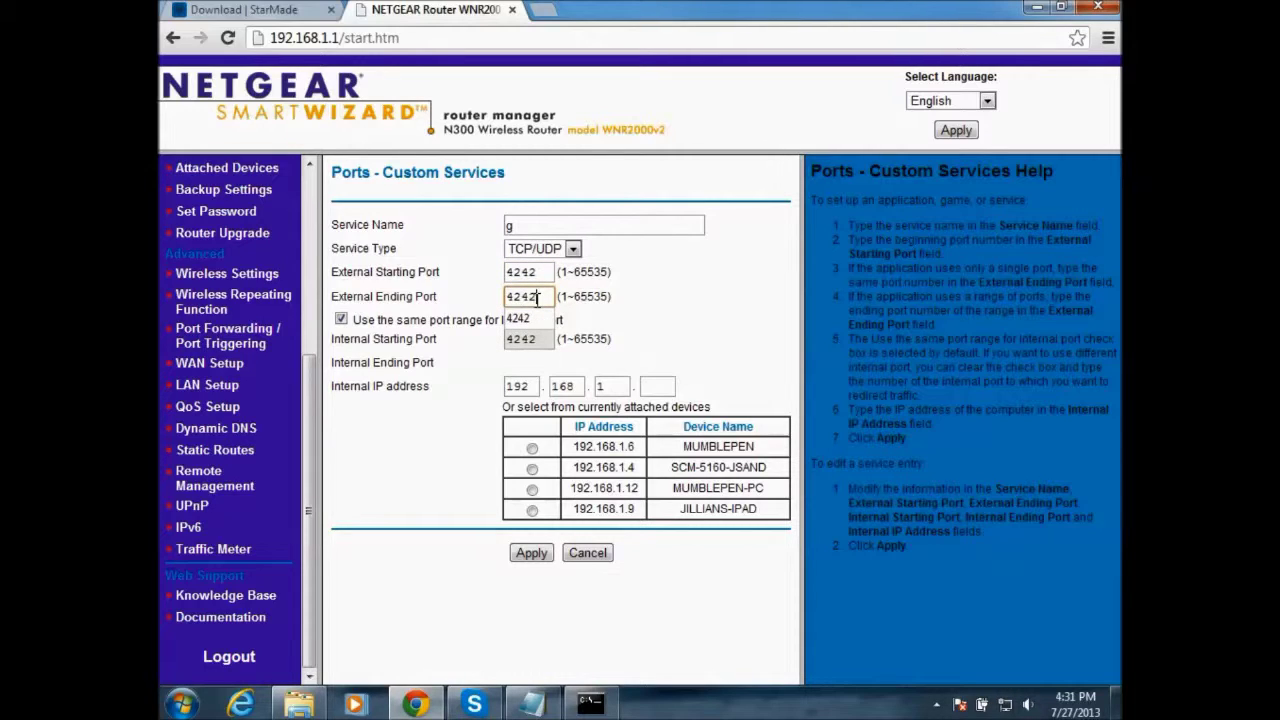
type("42")
left_click(532, 318)
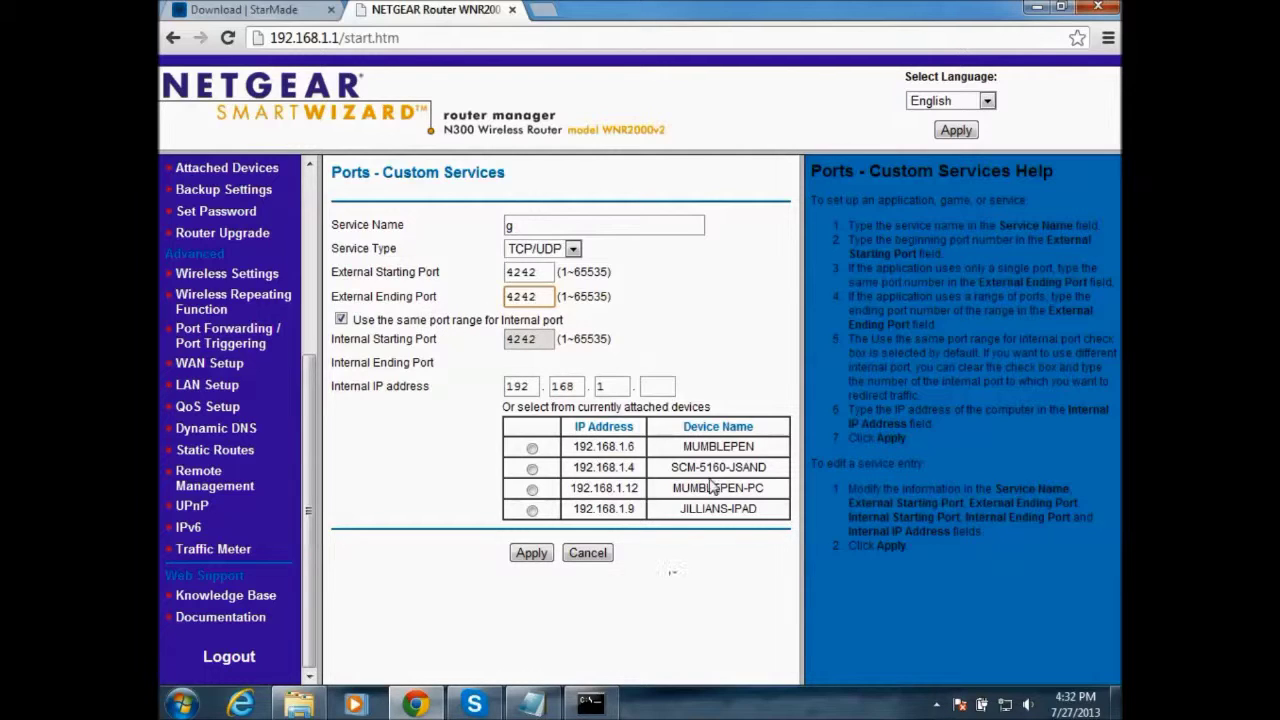
left_click(532, 490)
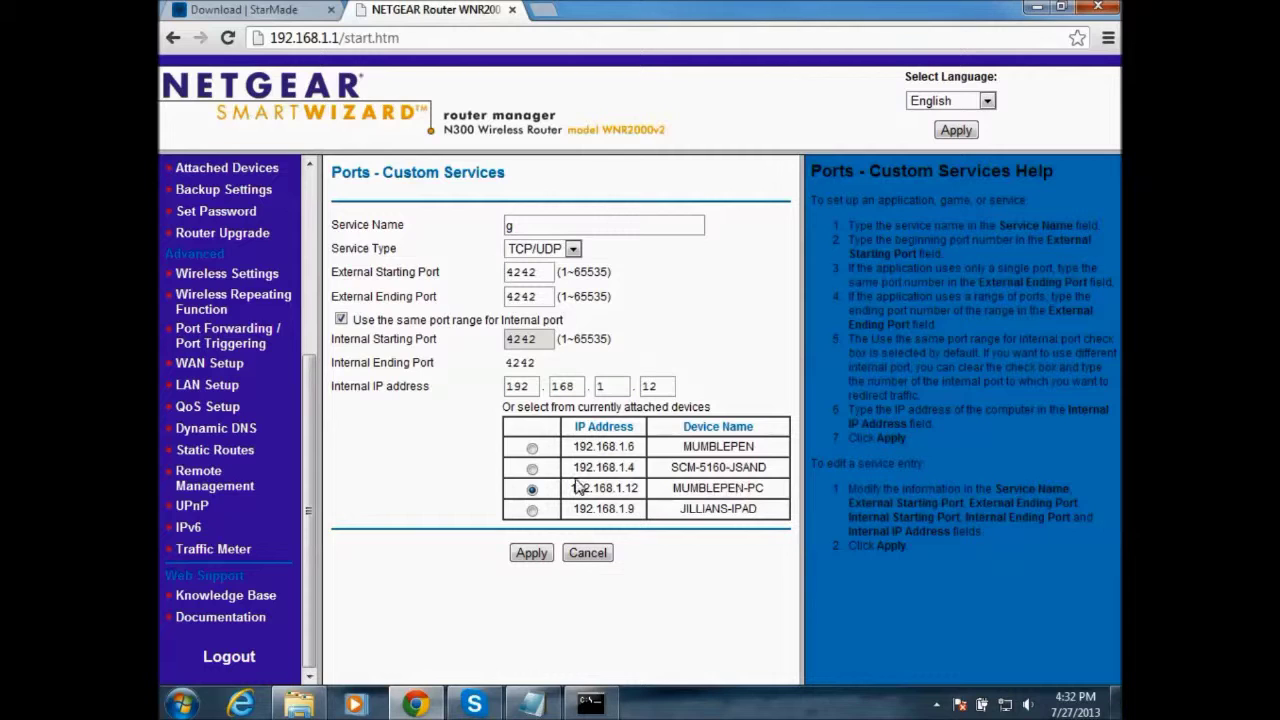
left_click(587, 553)
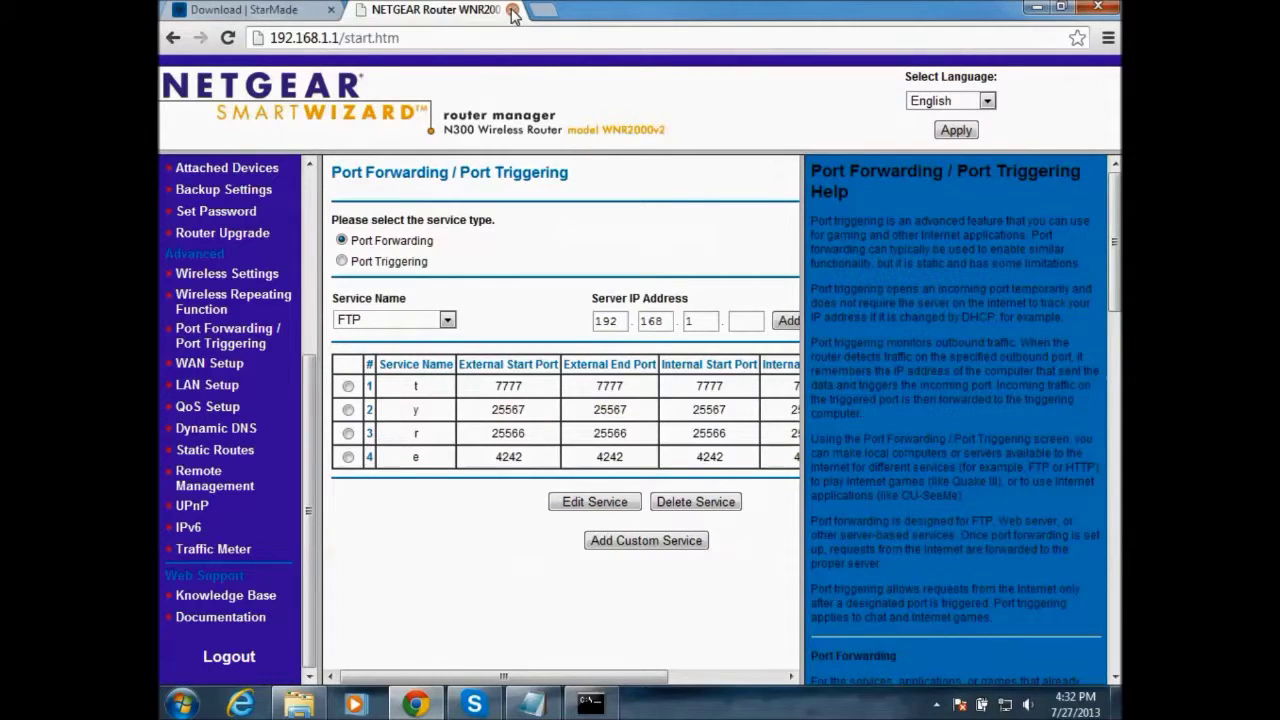
Step: Close the router page and the server configuration file in Notepad
left_click(512, 10)
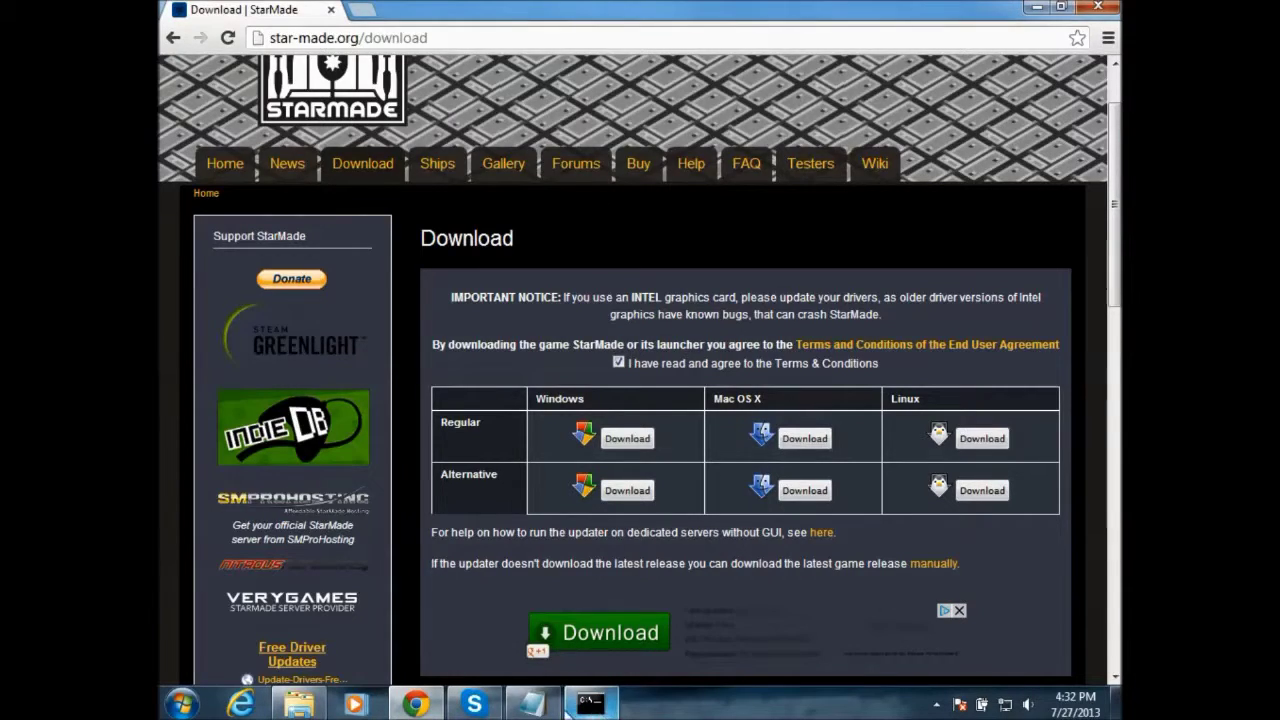
left_click(537, 705)
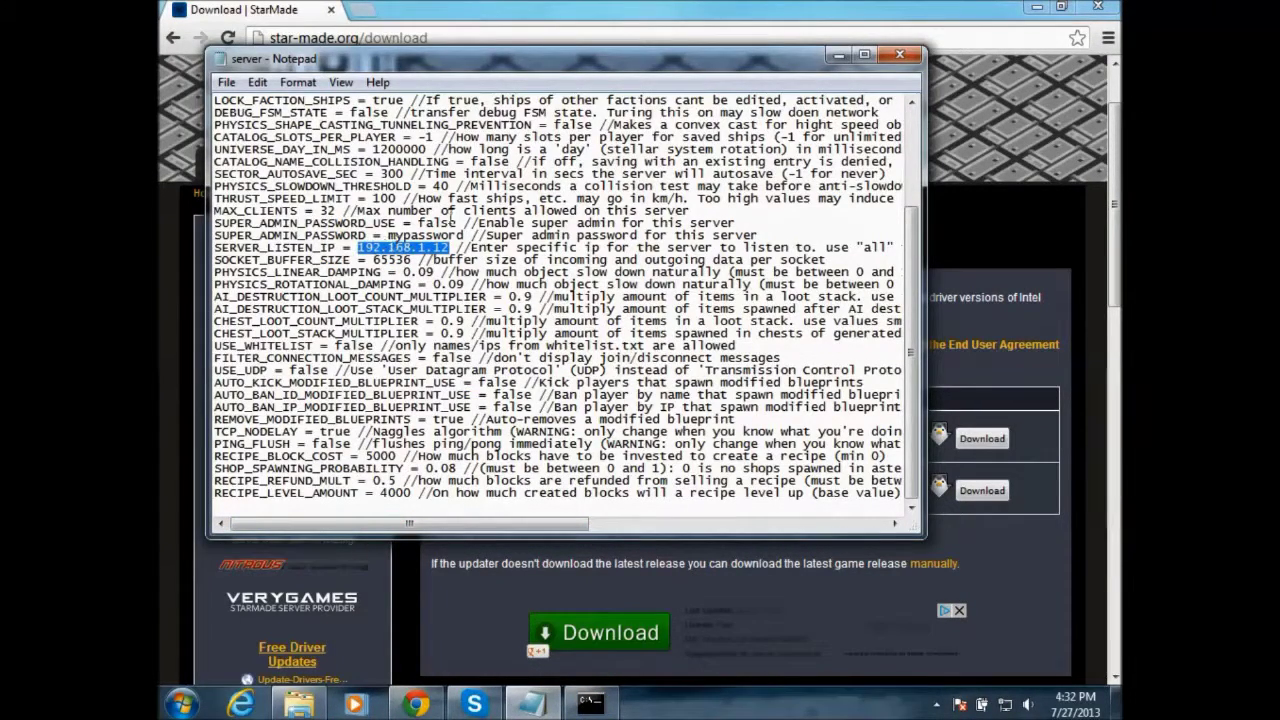
left_click(838, 54)
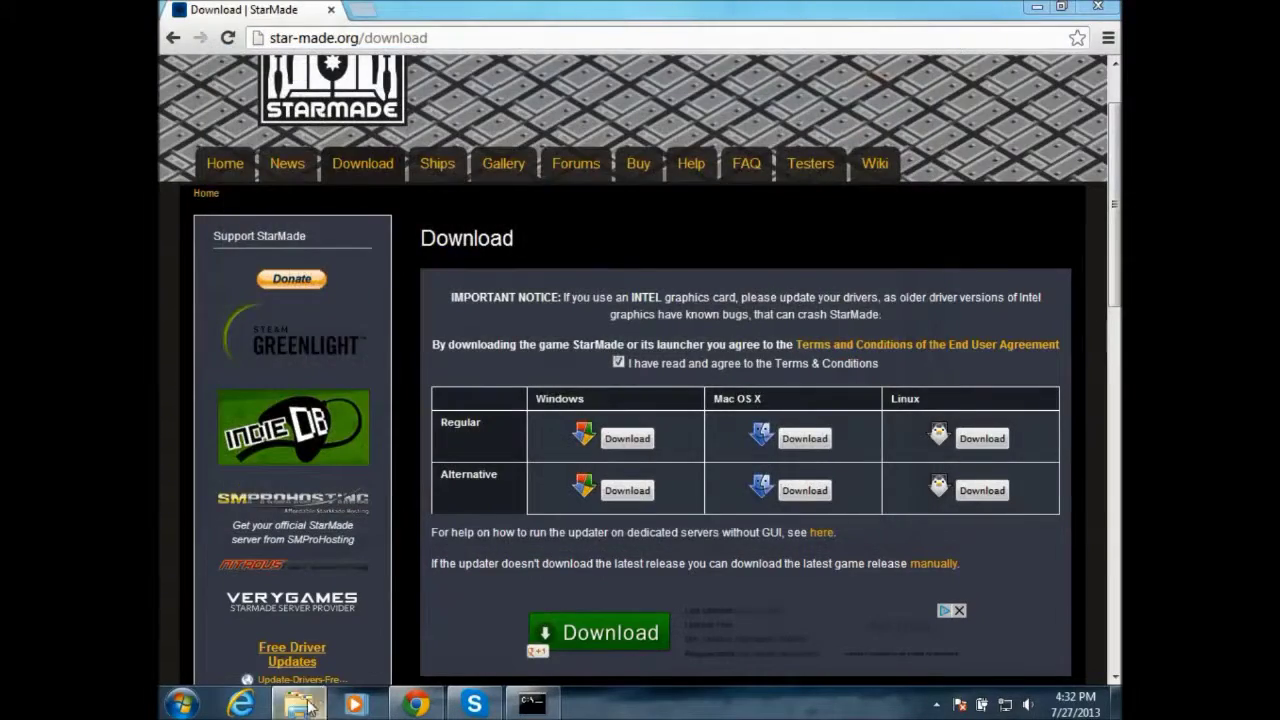
Step: Switch to the StarMade folder in Windows Explorer and run the StarMade-dedicated-server-windows batch file
left_click(299, 704)
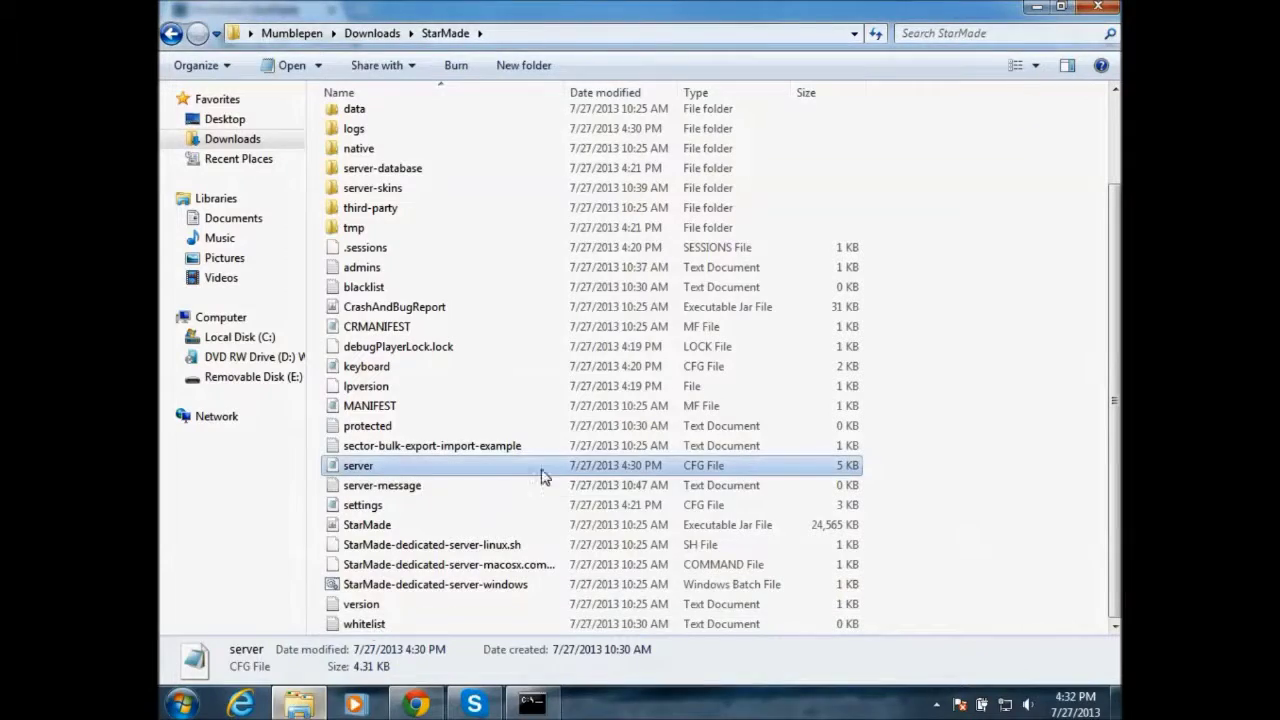
double_click(408, 588)
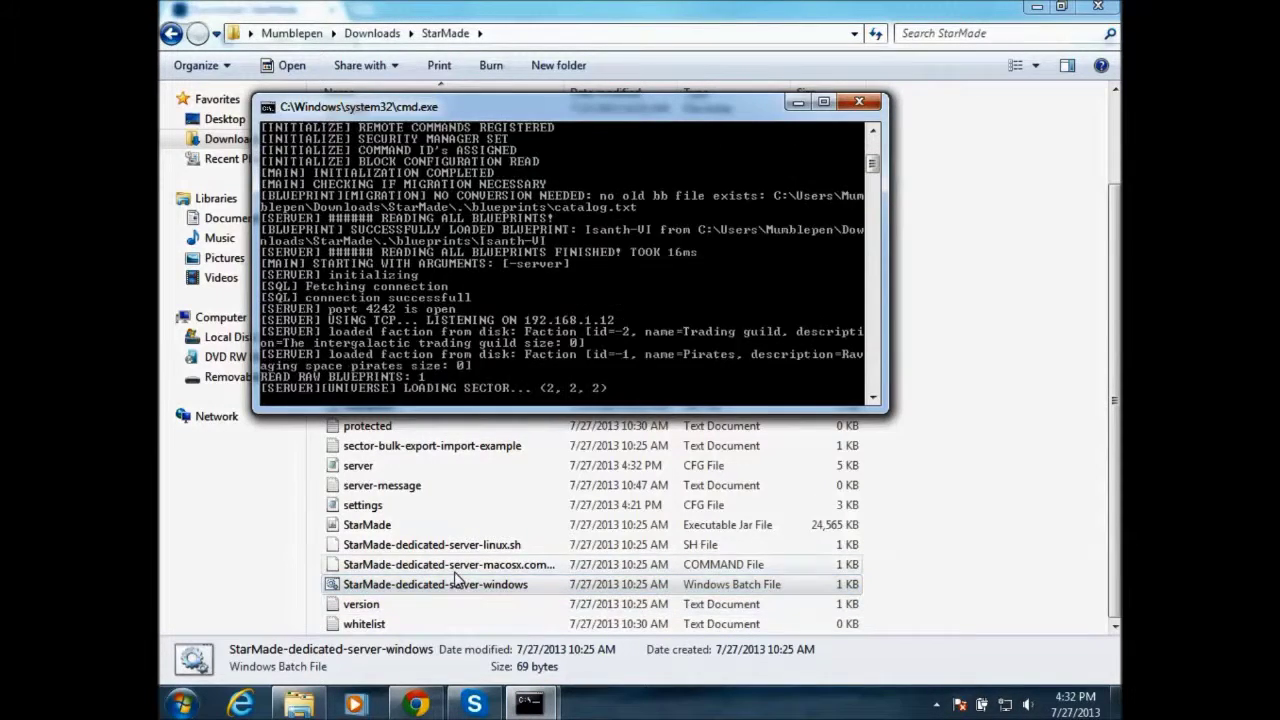
left_click(391, 10)
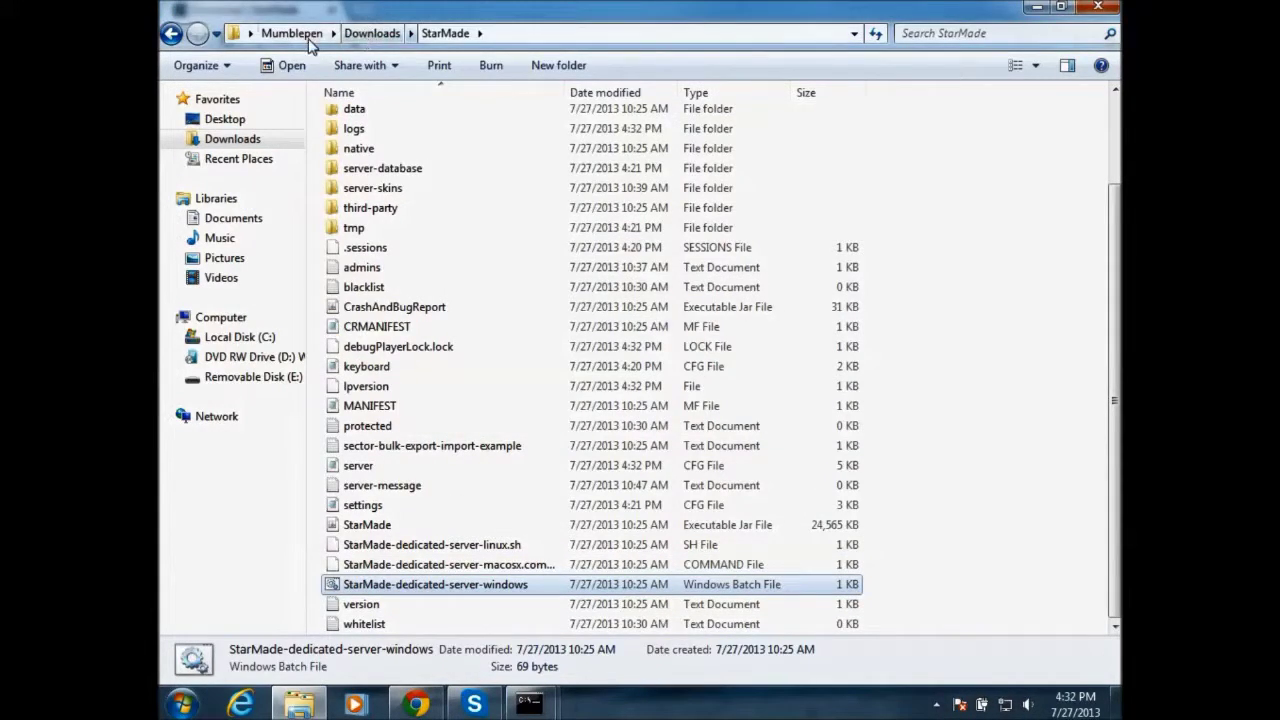
Step: Launch StarMade-starter from the Downloads folder, start the game, and maximize its Connection Setup window
left_click(372, 33)
scroll(420, 380, "down", 4)
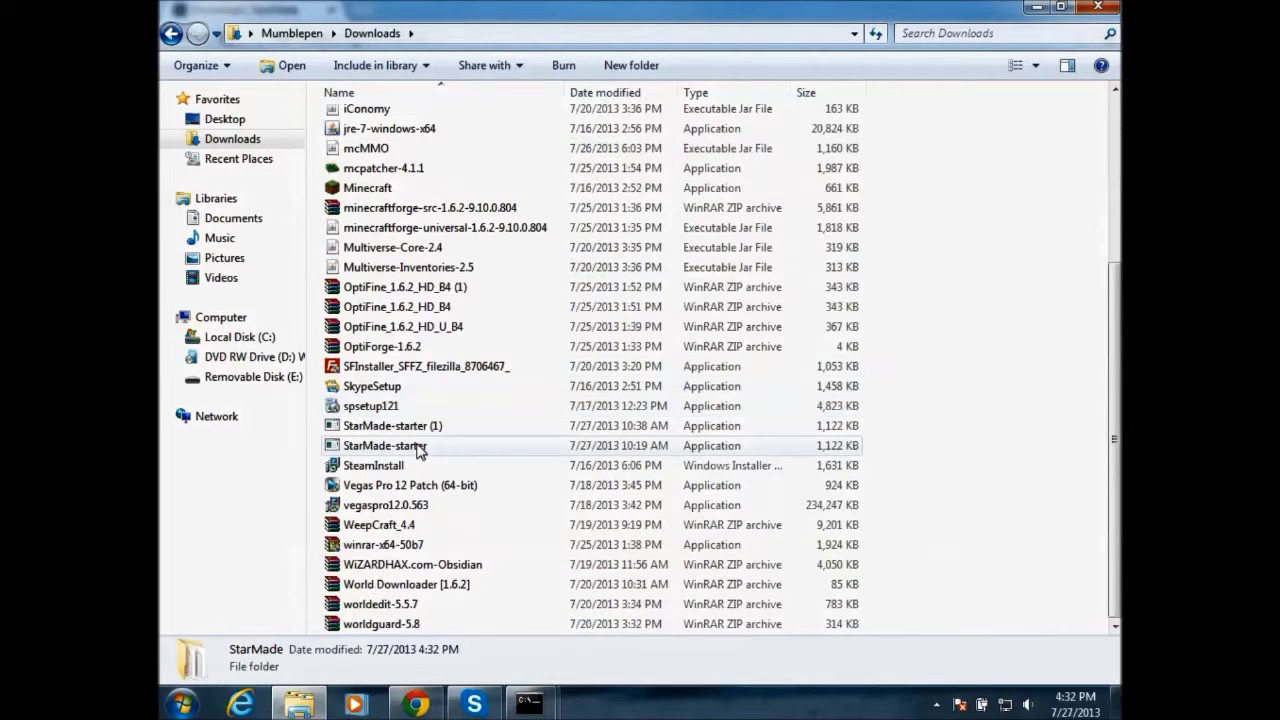
double_click(418, 447)
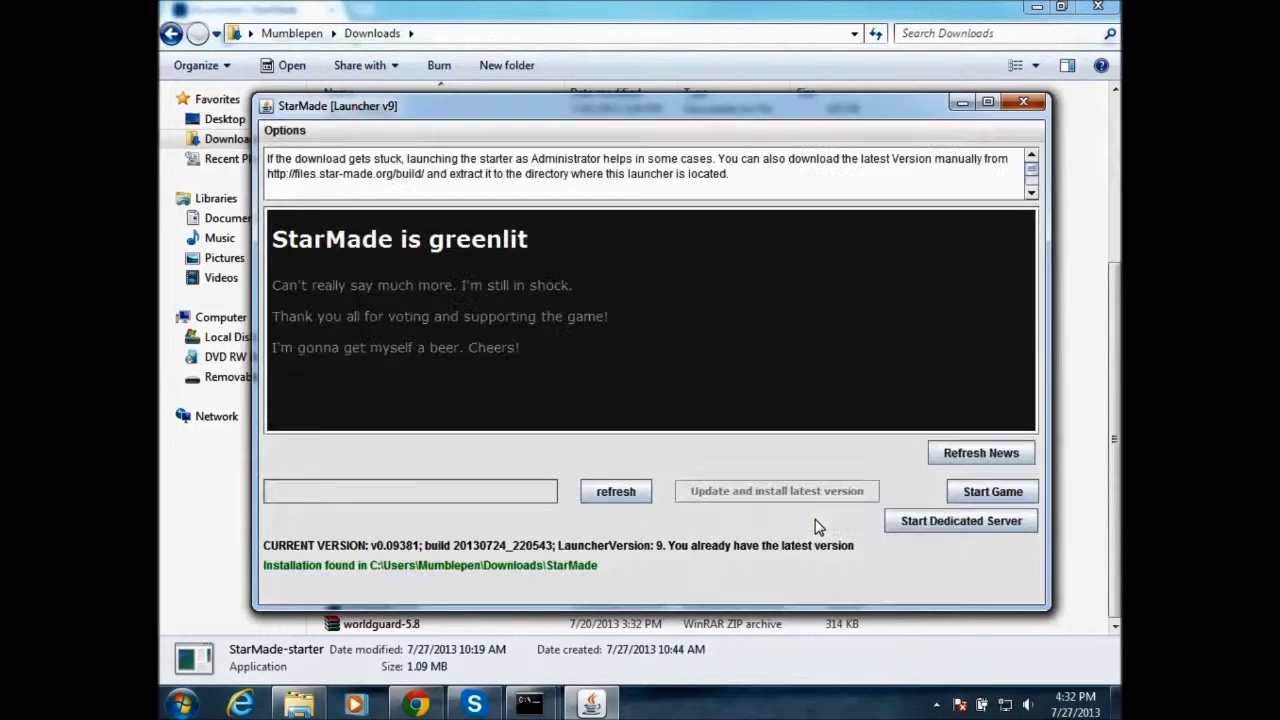
left_click(985, 491)
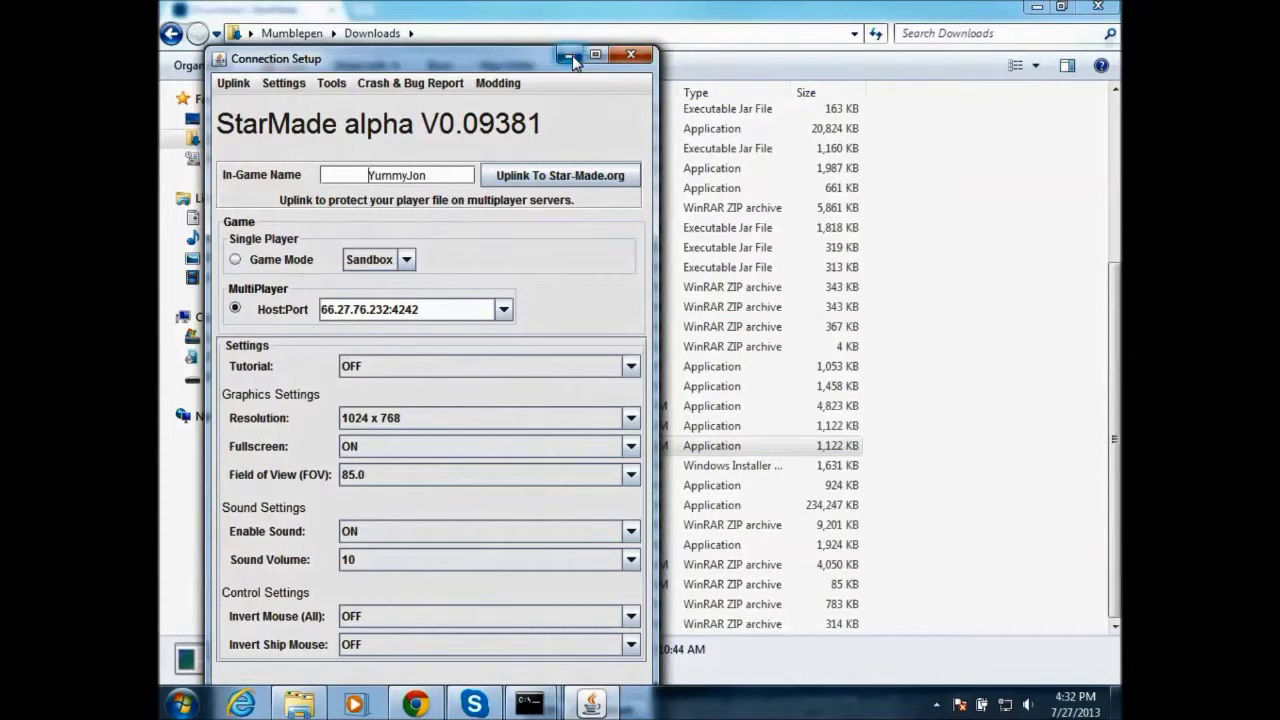
left_click(592, 55)
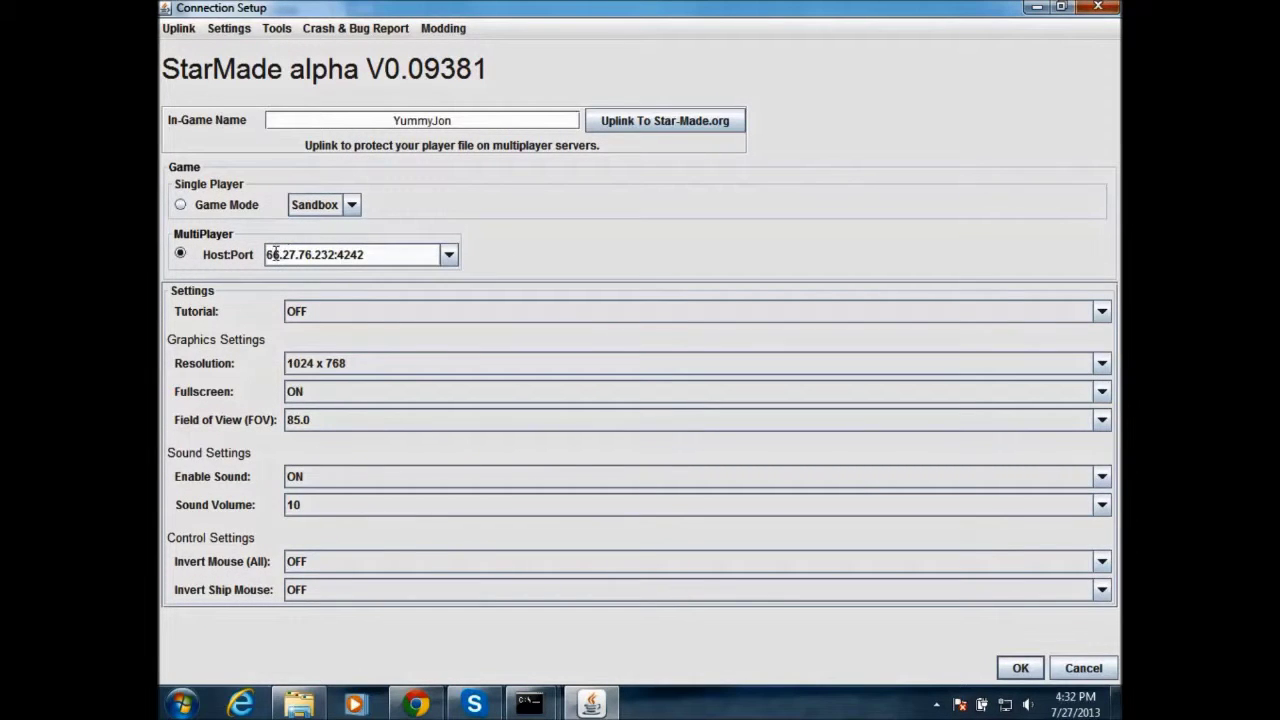
Step: Switch to Chrome, search for "wats my ip" in a new tab, and copy the public IP address
left_click_drag(268, 254, 324, 254)
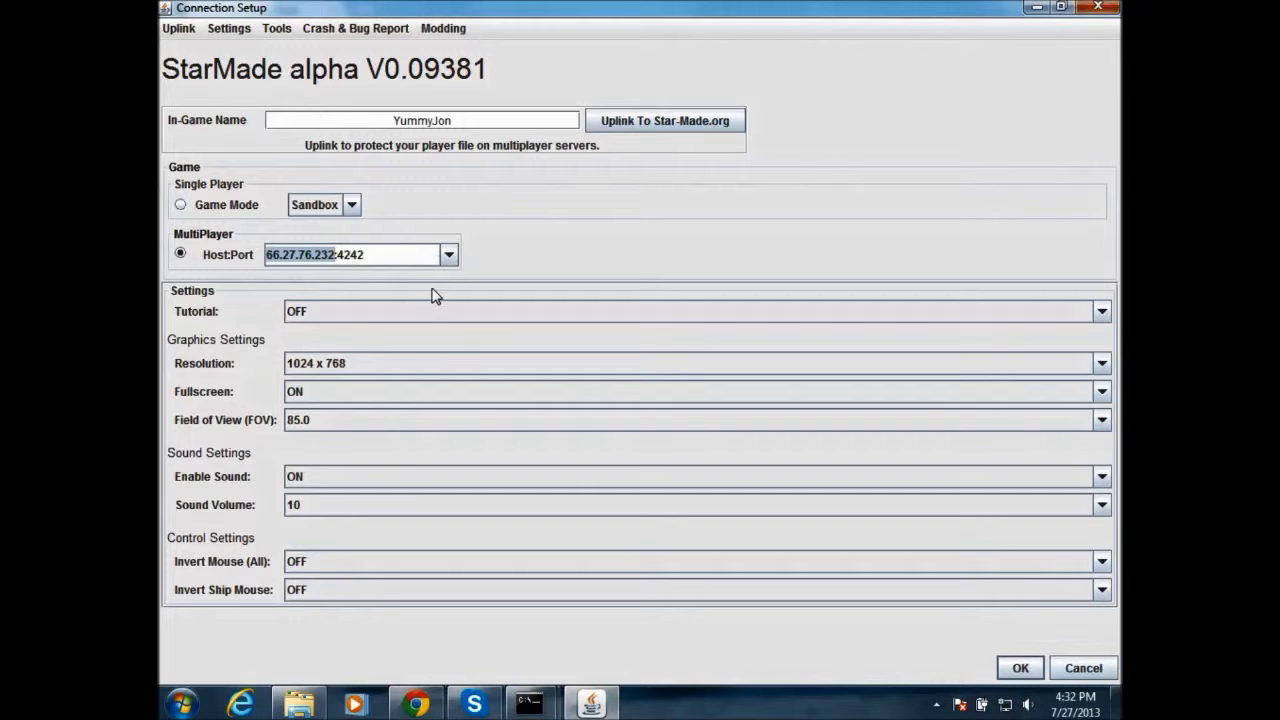
left_click(416, 704)
left_click_drag(378, 10, 370, 20)
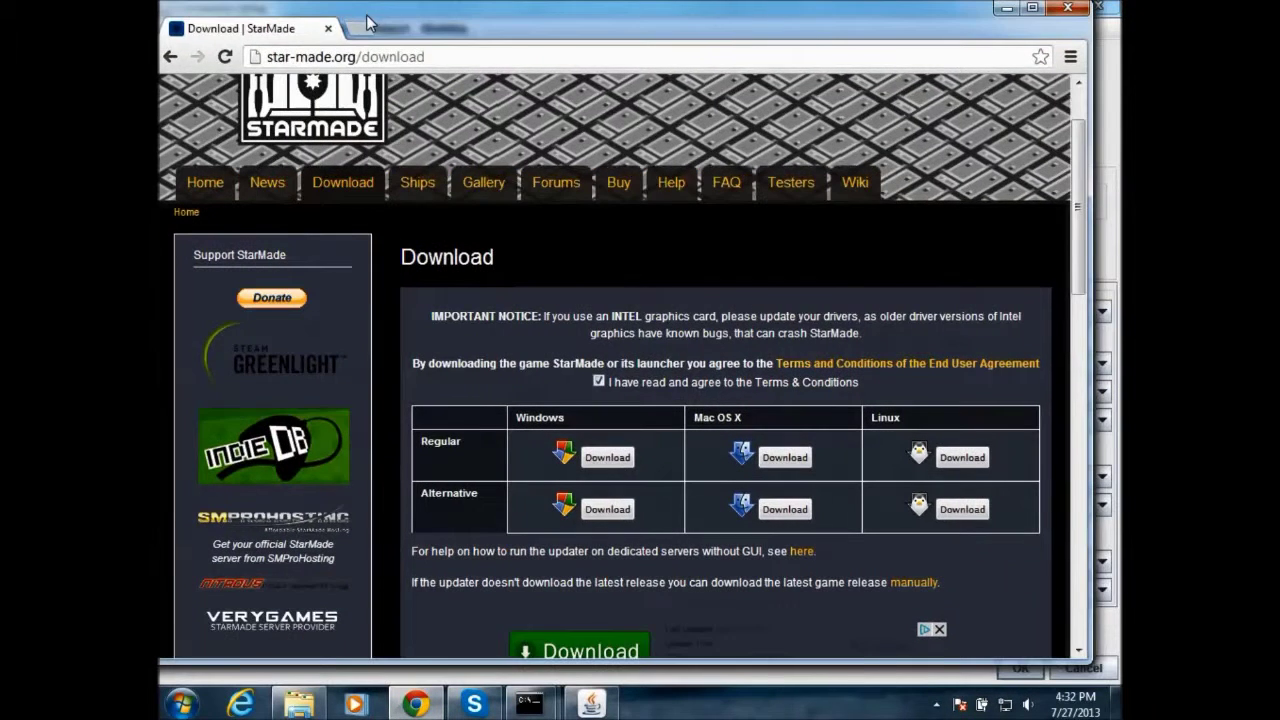
left_click(366, 21)
left_click(1032, 8)
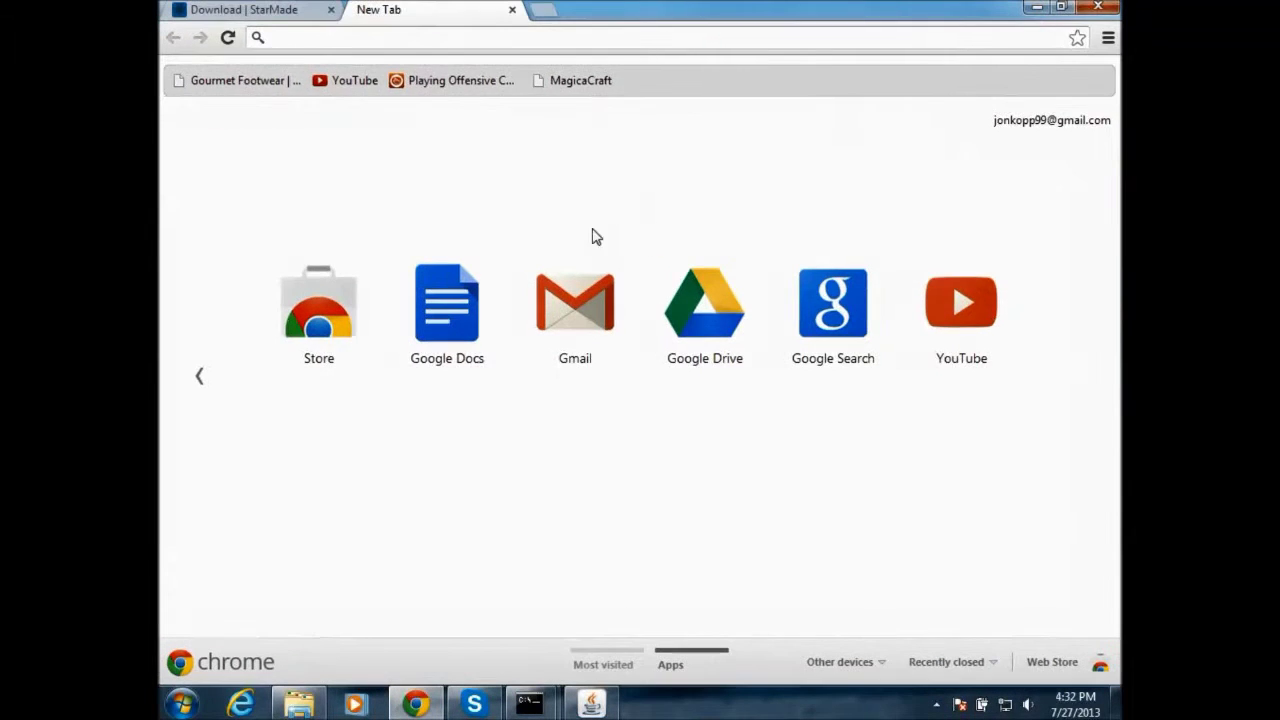
type("wats ")
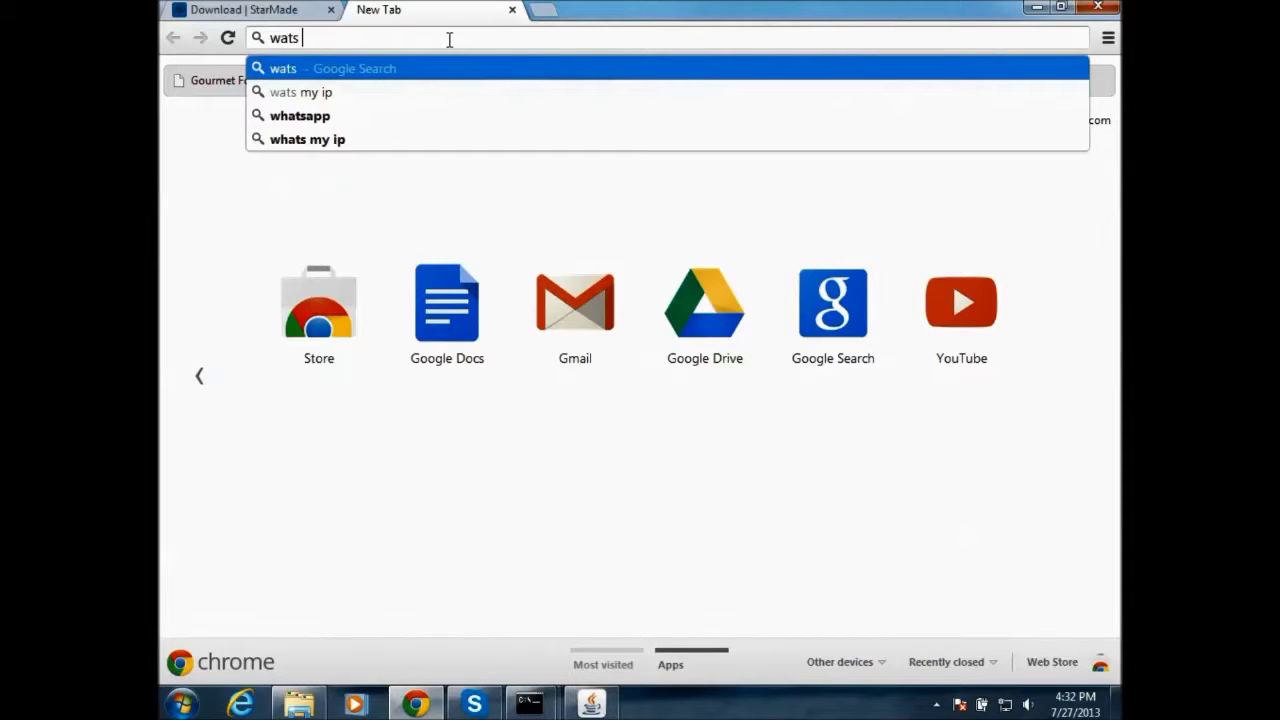
type("my ip")
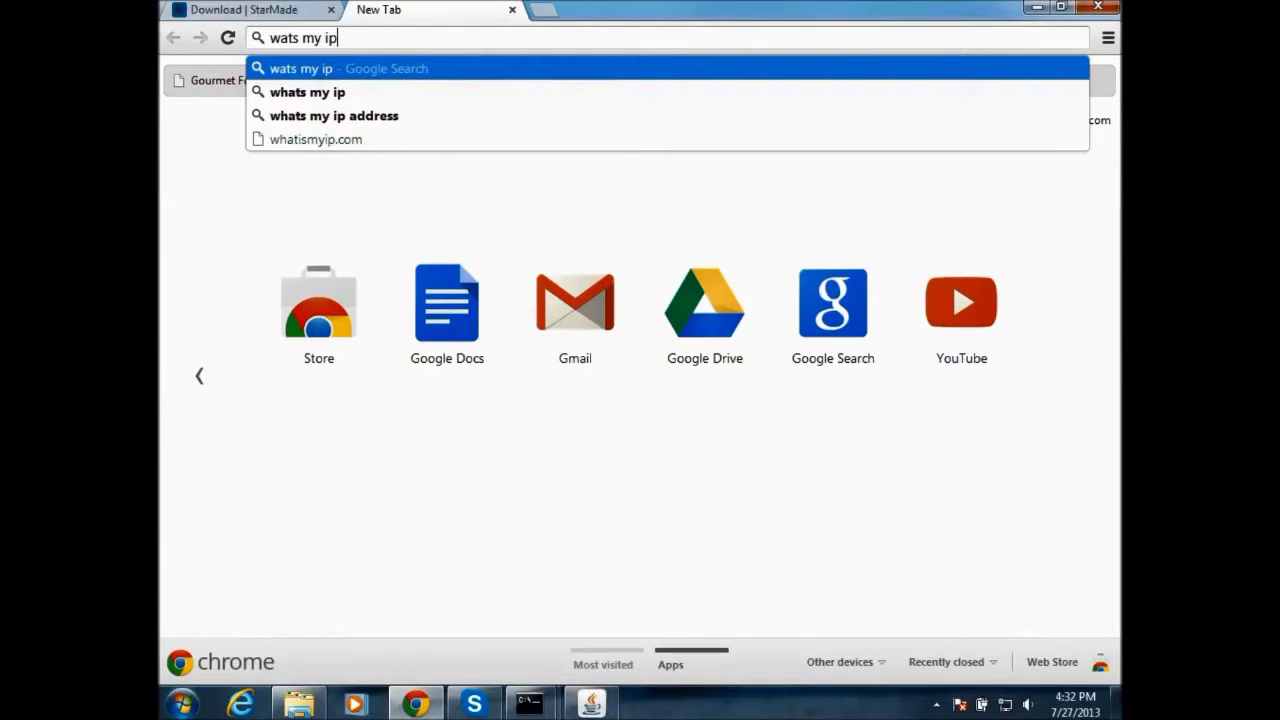
key("Return")
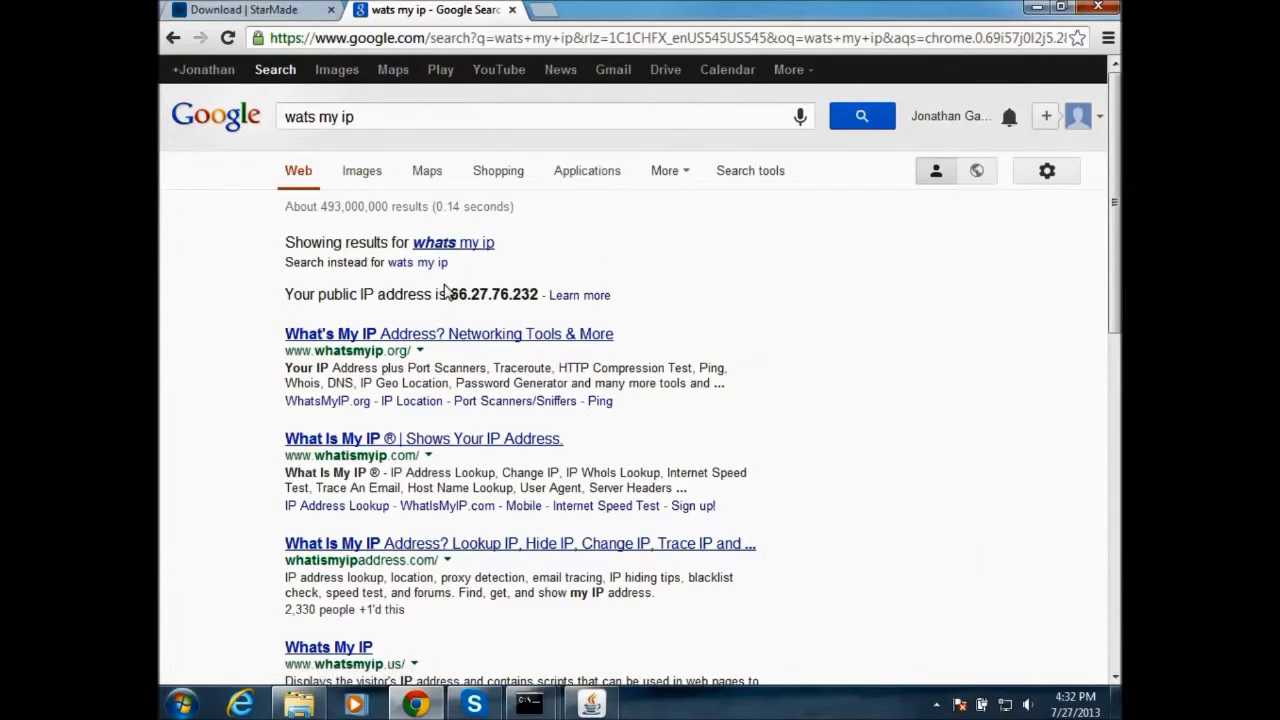
left_click_drag(449, 291, 545, 294)
key("ctrl+c")
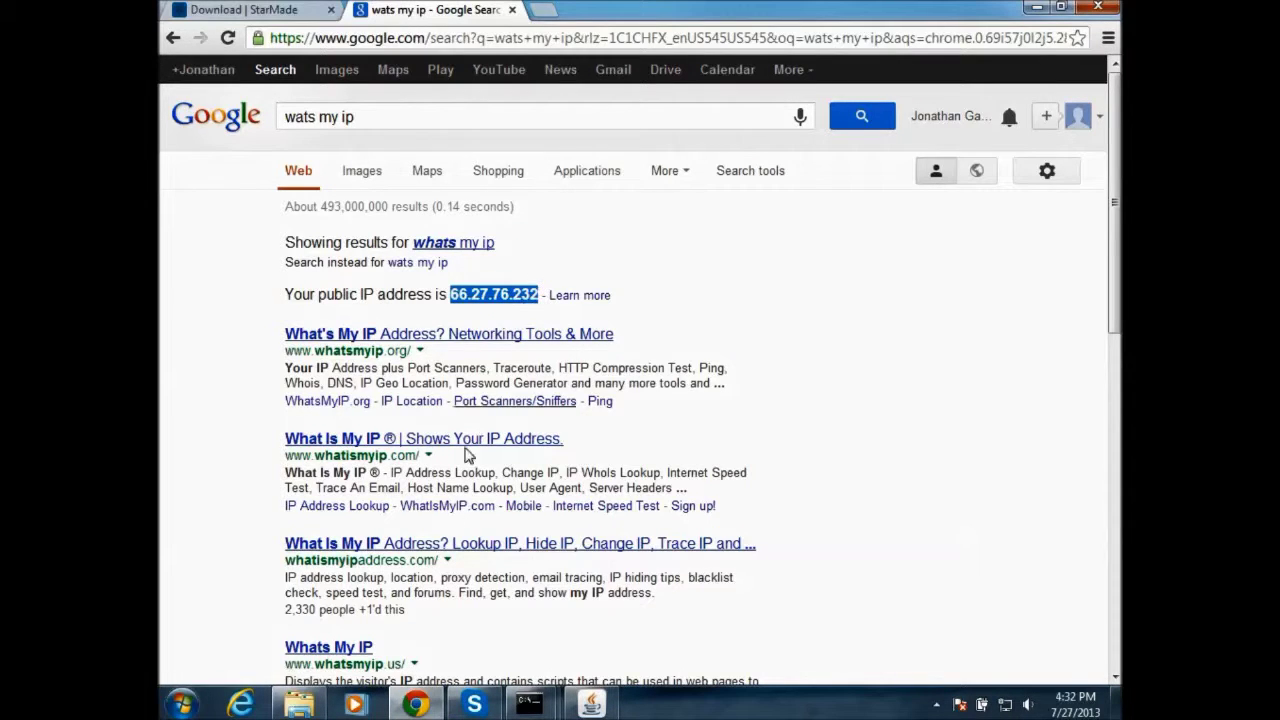
Step: Return to StarMade's Connection Setup, replace the multiplayer host with the copied public IP address, and join and spawn on the server
left_click(591, 704)
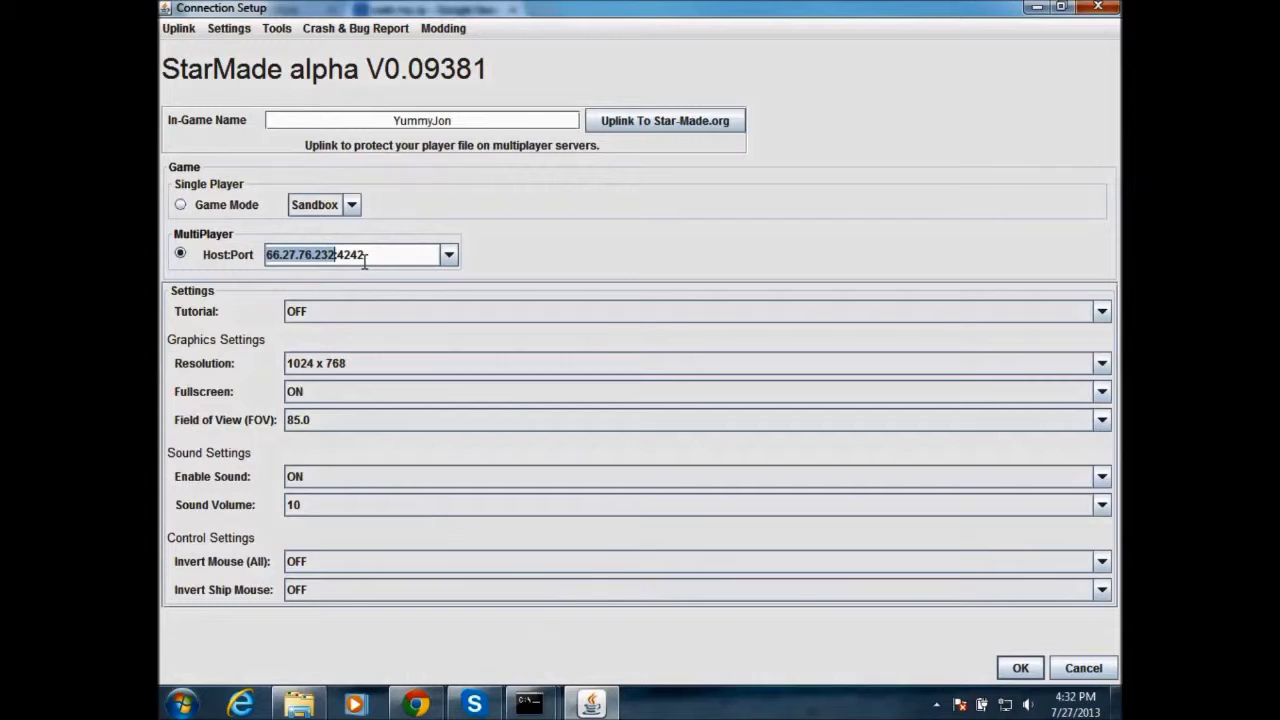
key("BackSpace")
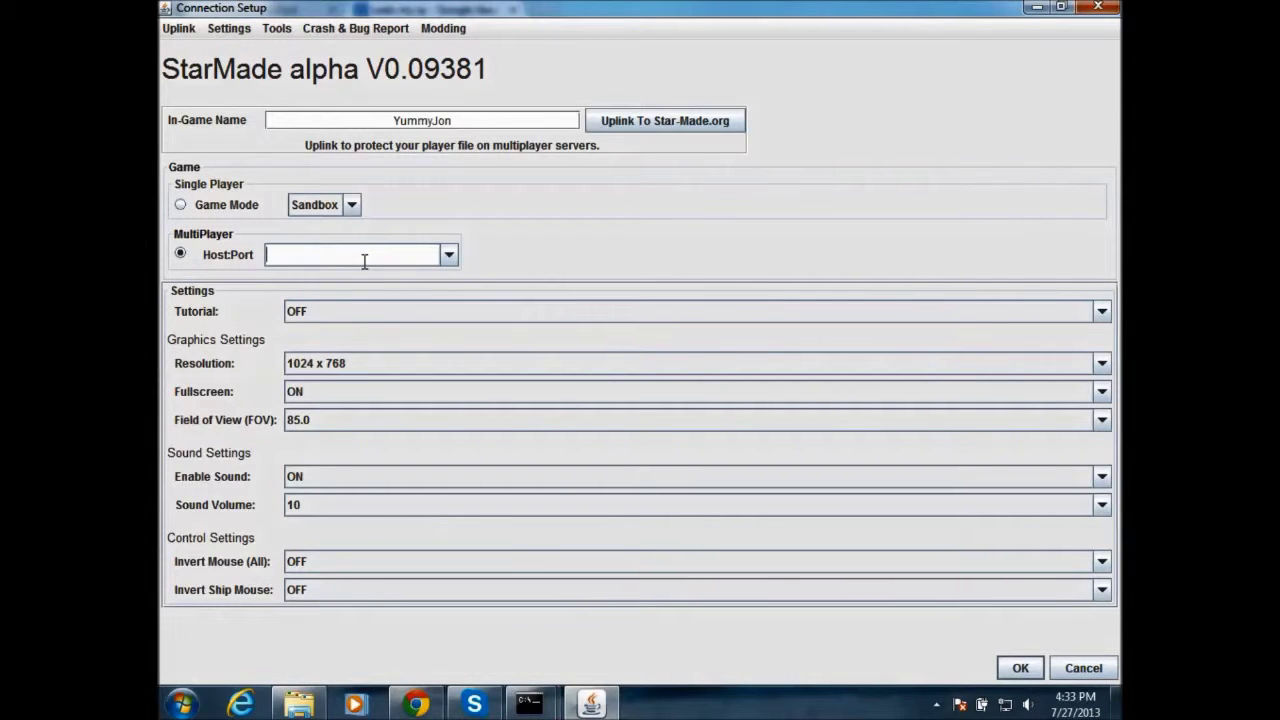
key("ctrl+v")
left_click(1020, 668)
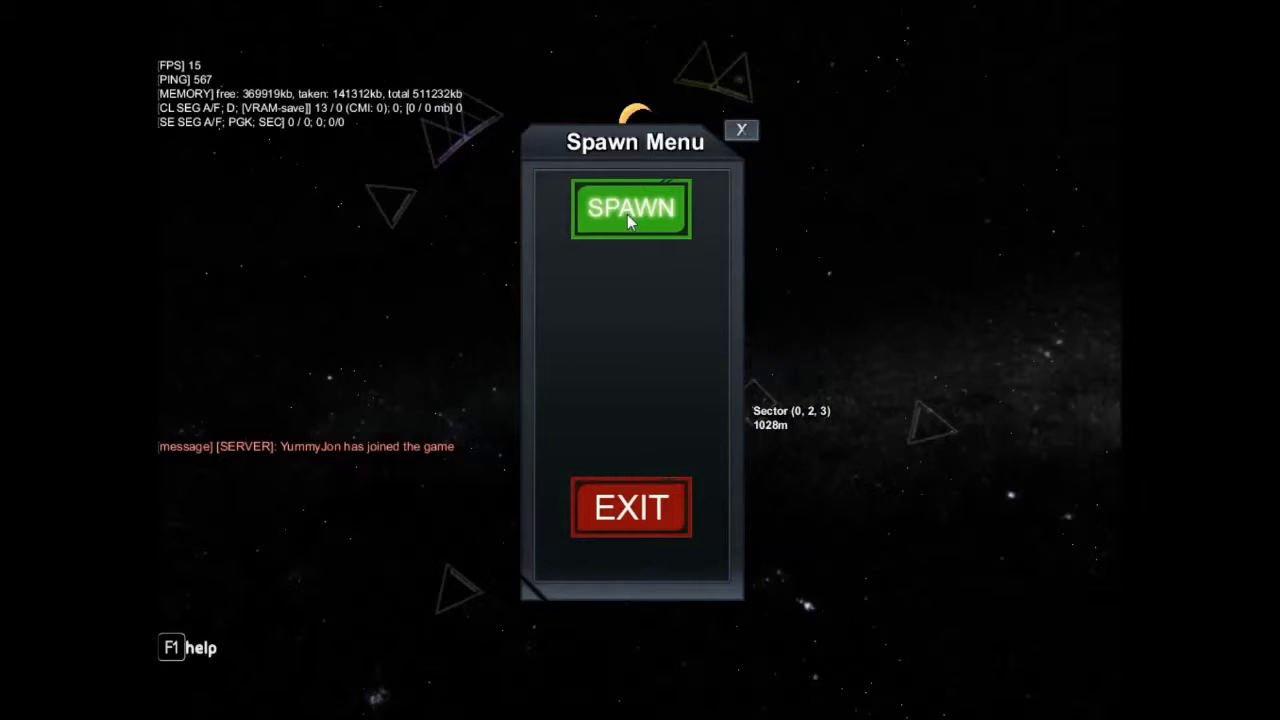
left_click(627, 214)
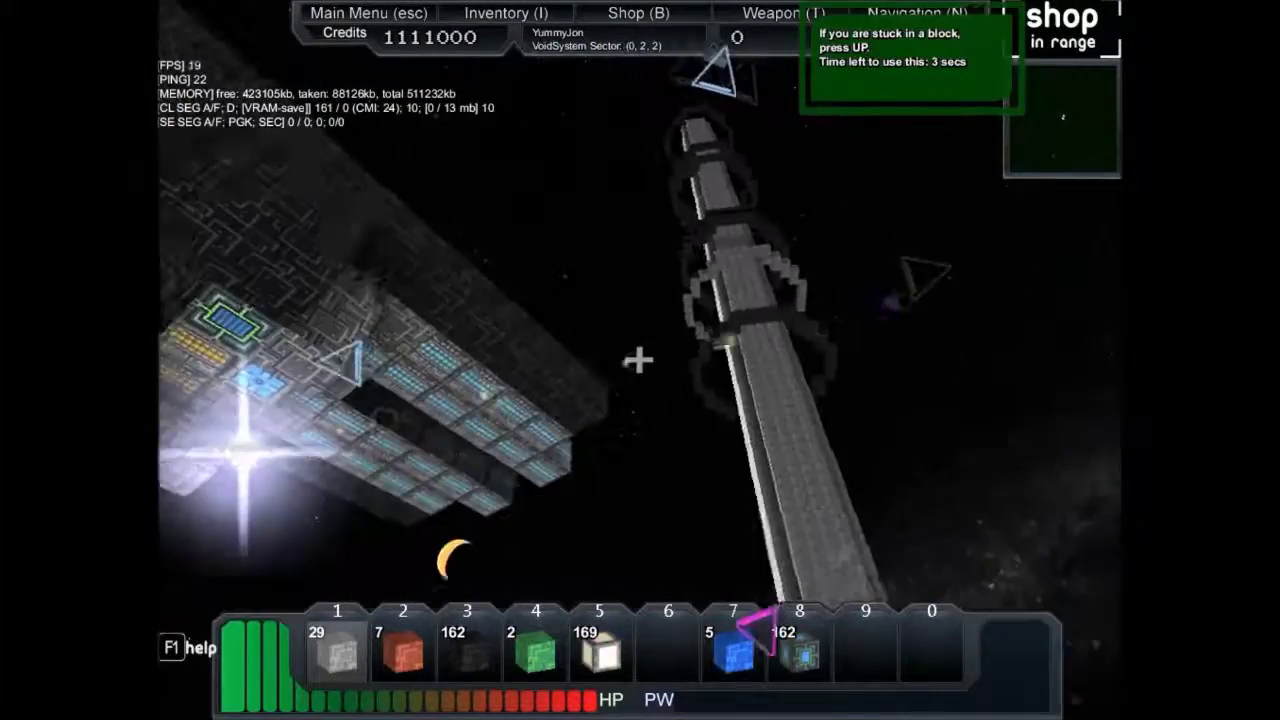
Step: Fly around the spaceship near the spawn point to look over the server's game world
key("w")
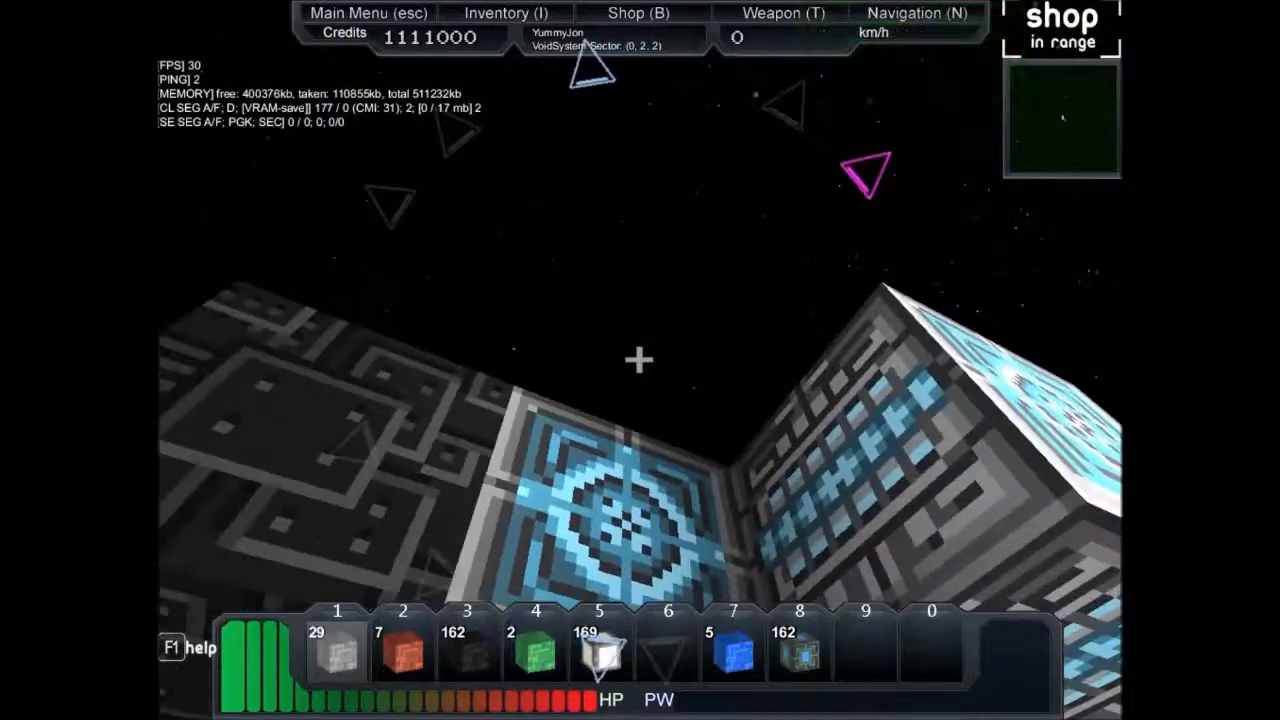
key("w")
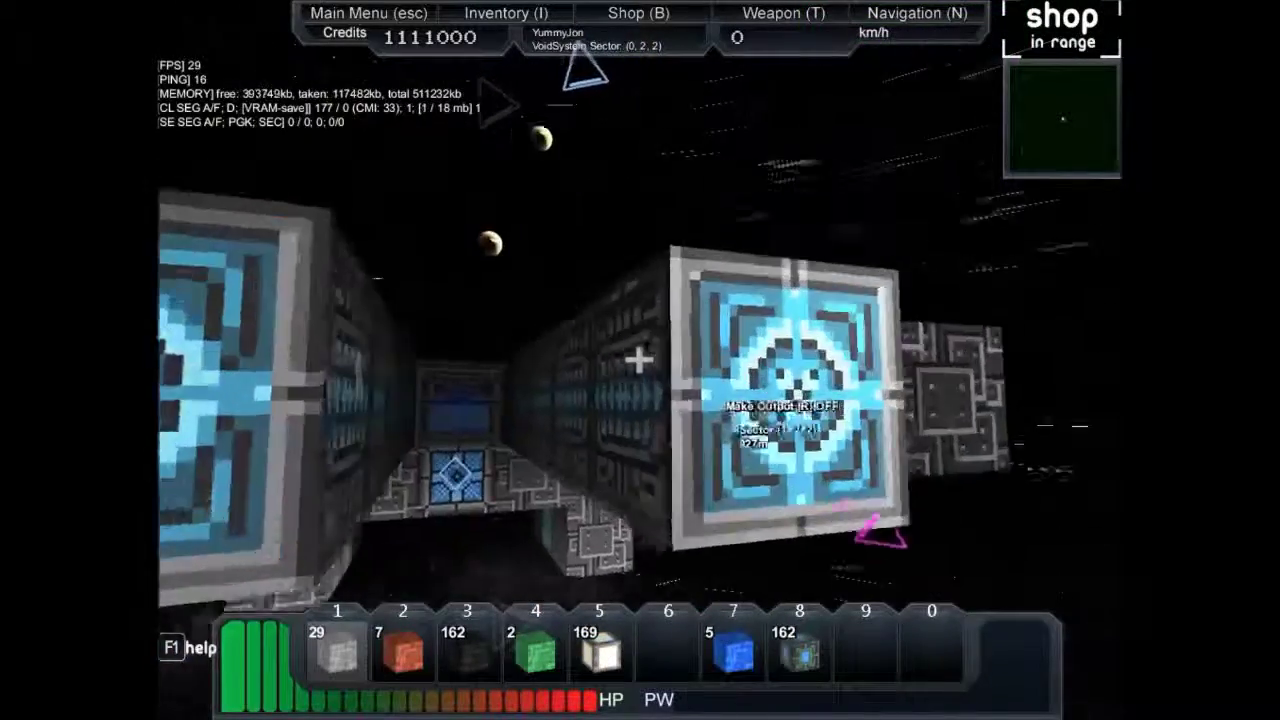
key("w")
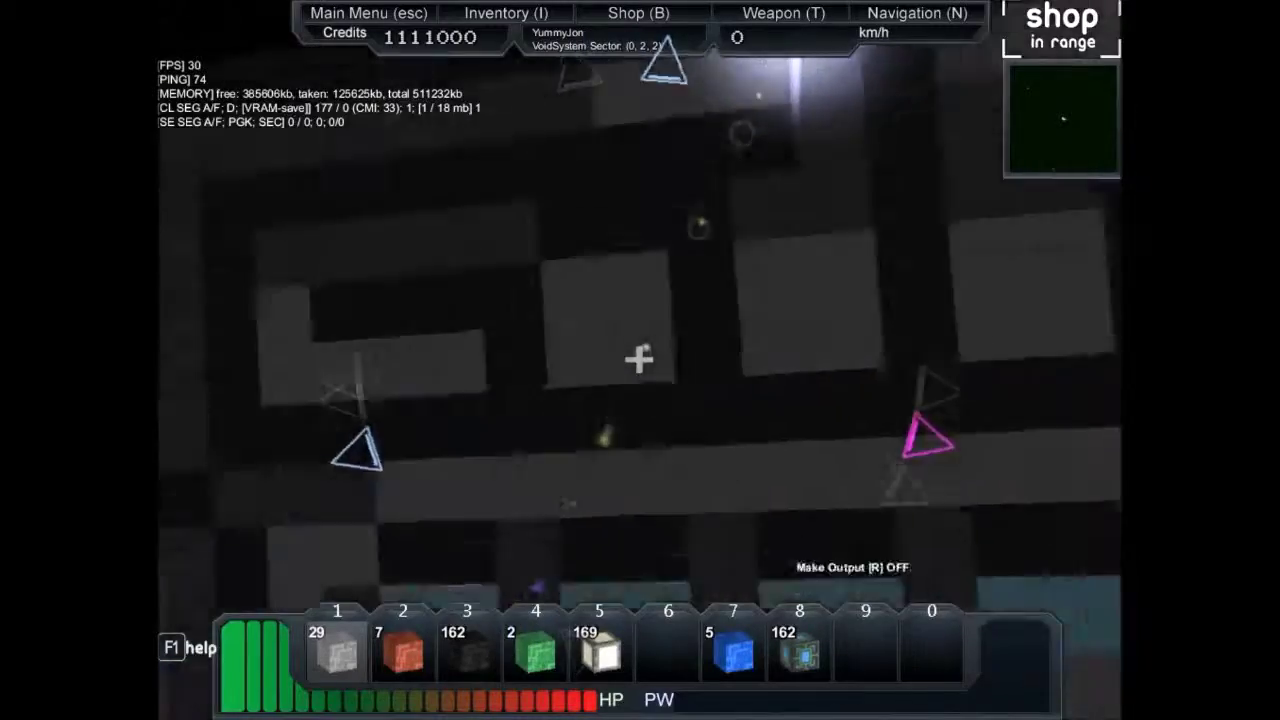
key("s")
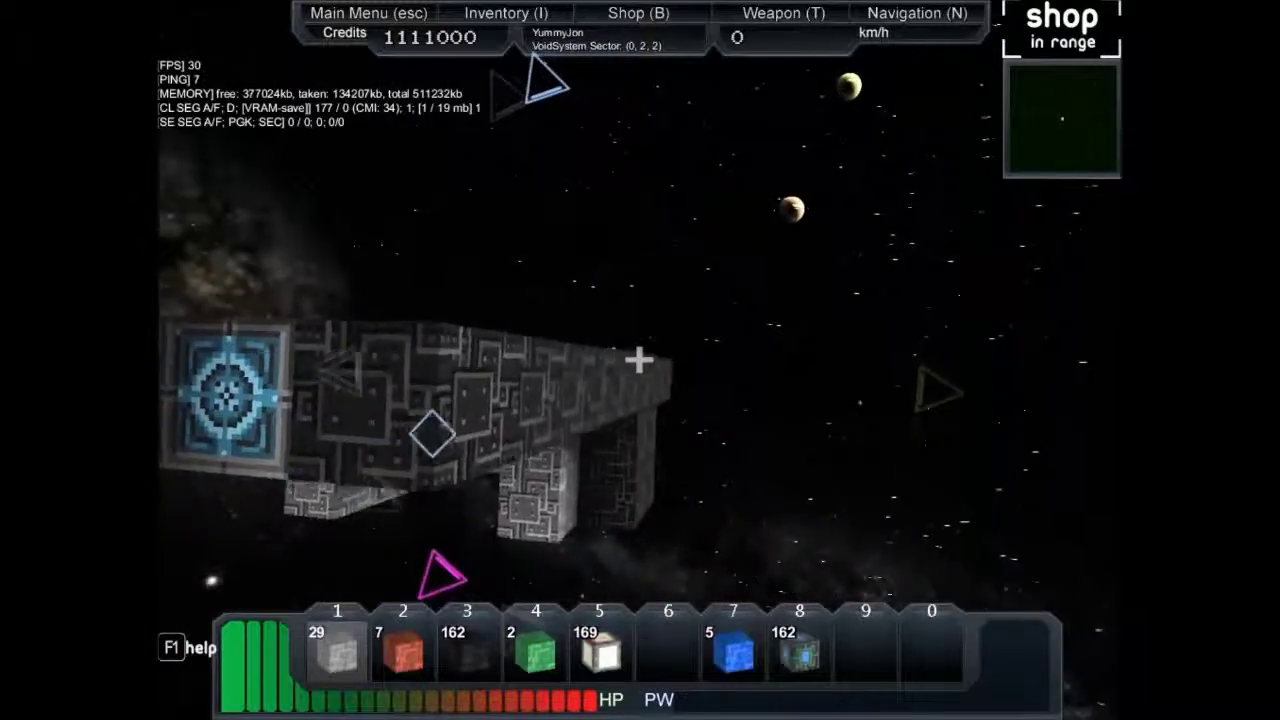
key("a")
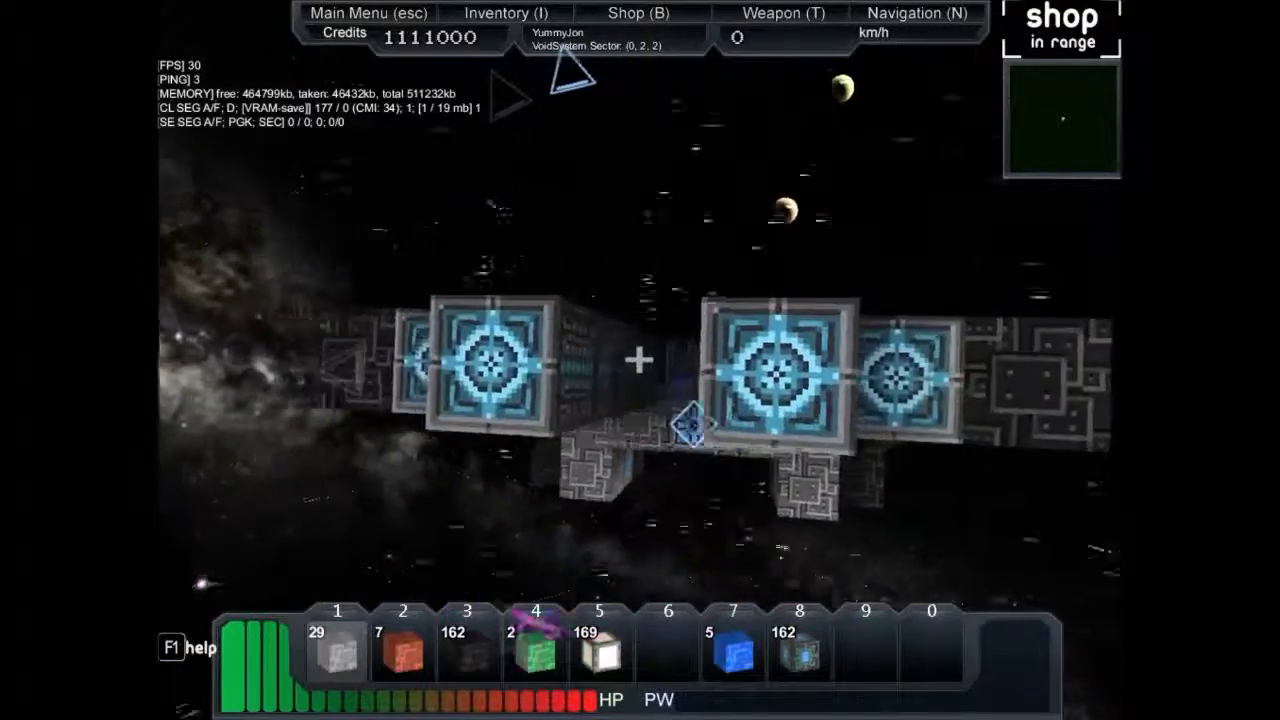
key("w")
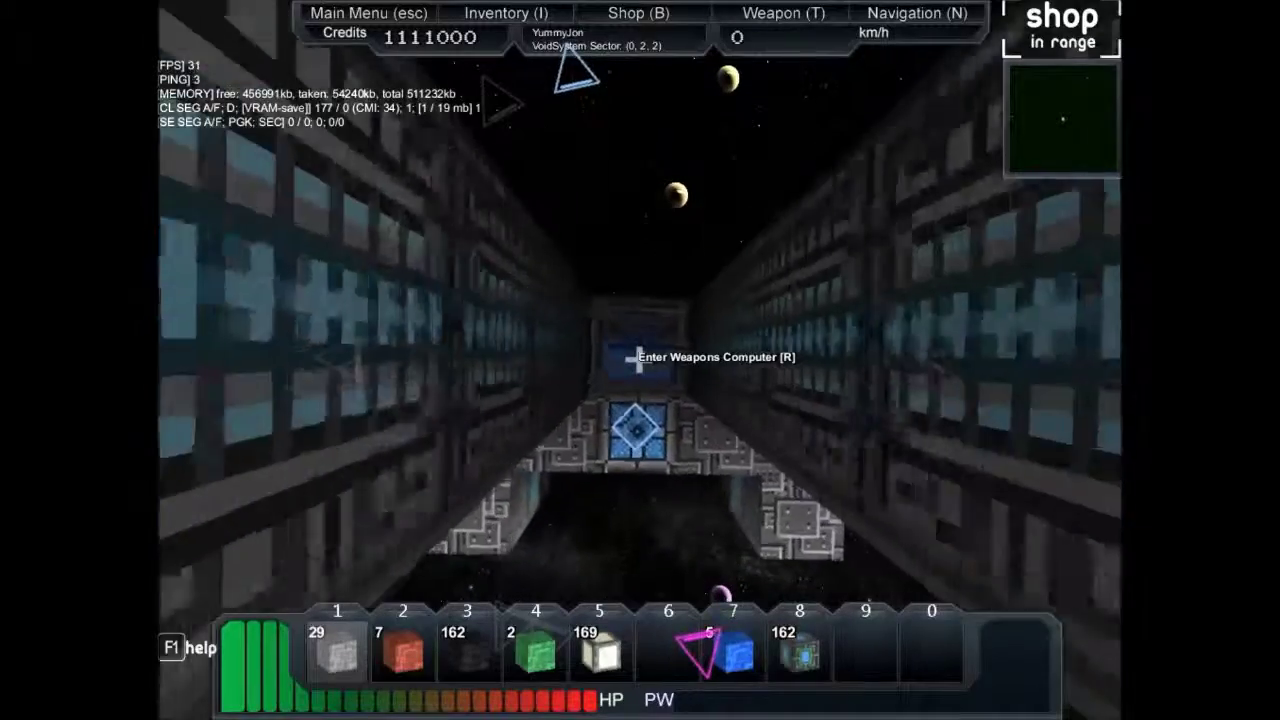
key("s")
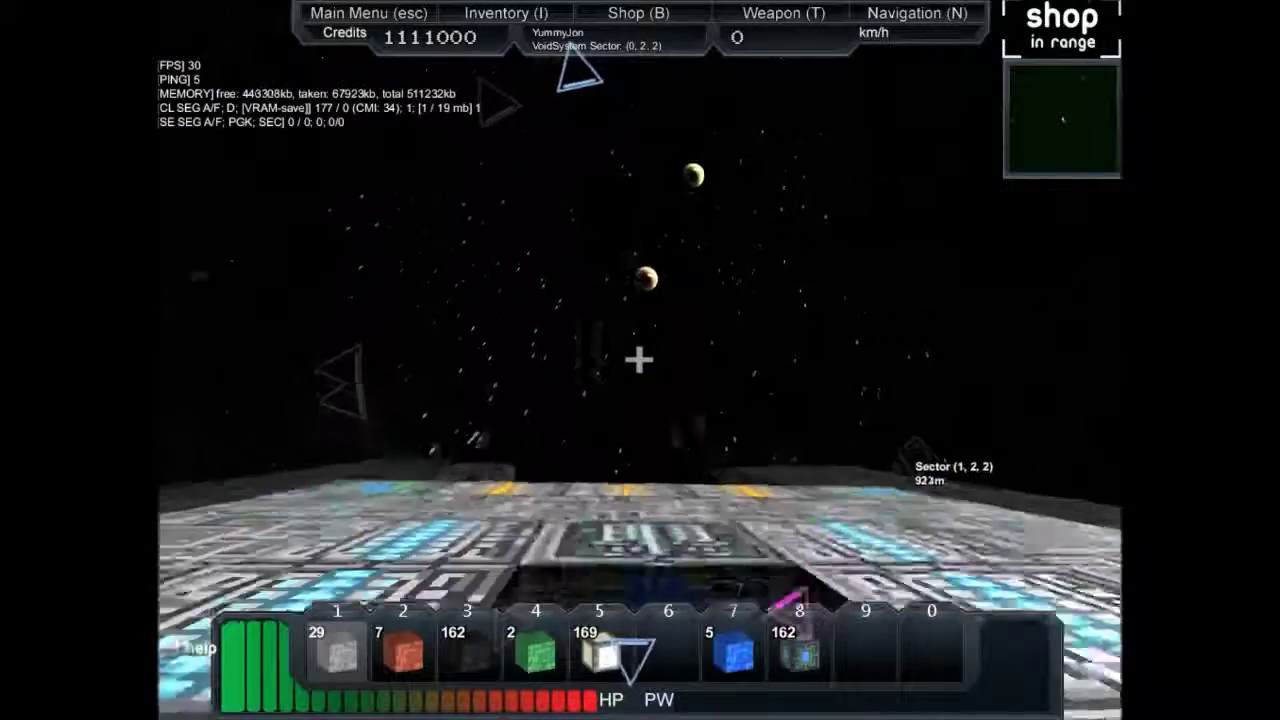
key("s")
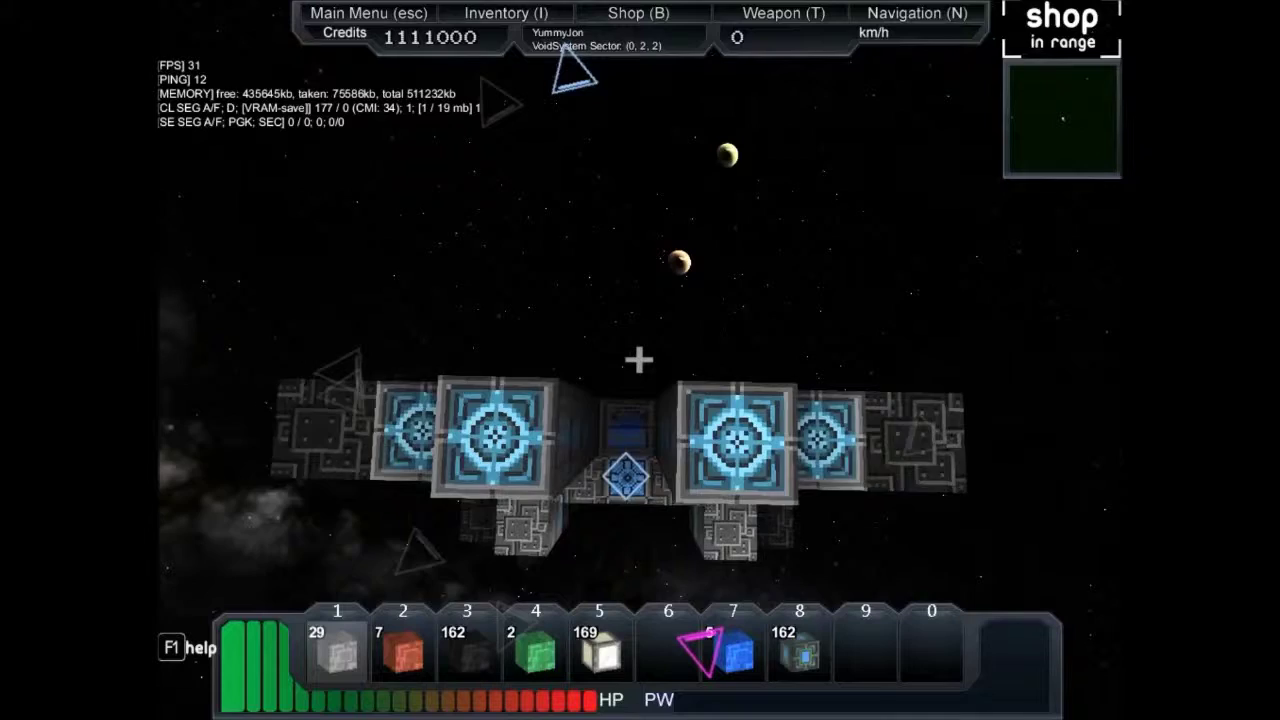